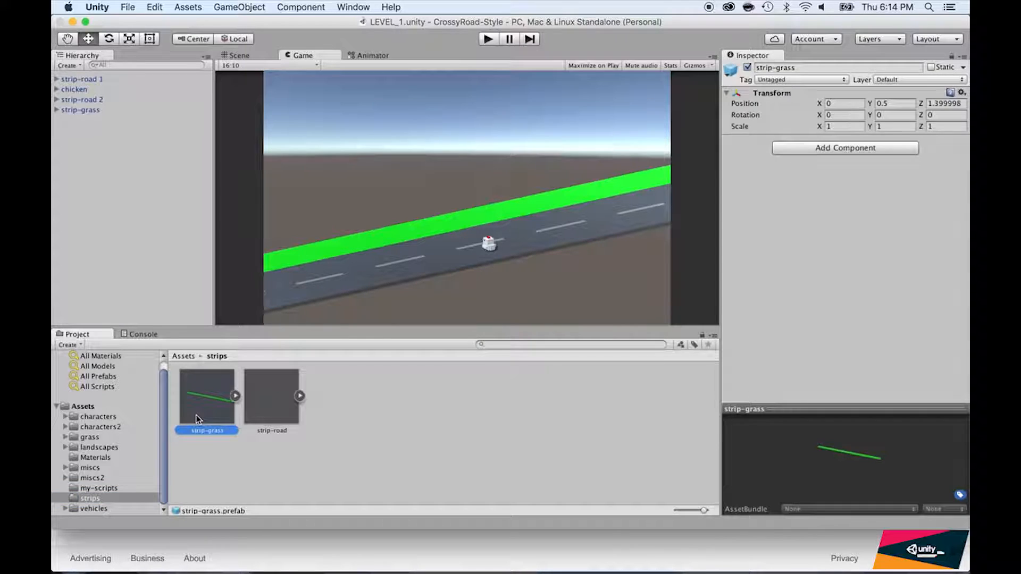
- Move strip-road 1 below chicken in the hierarchy, directly above strip-road 2
{"action": "left_click", "coordinate": [262, 410]}
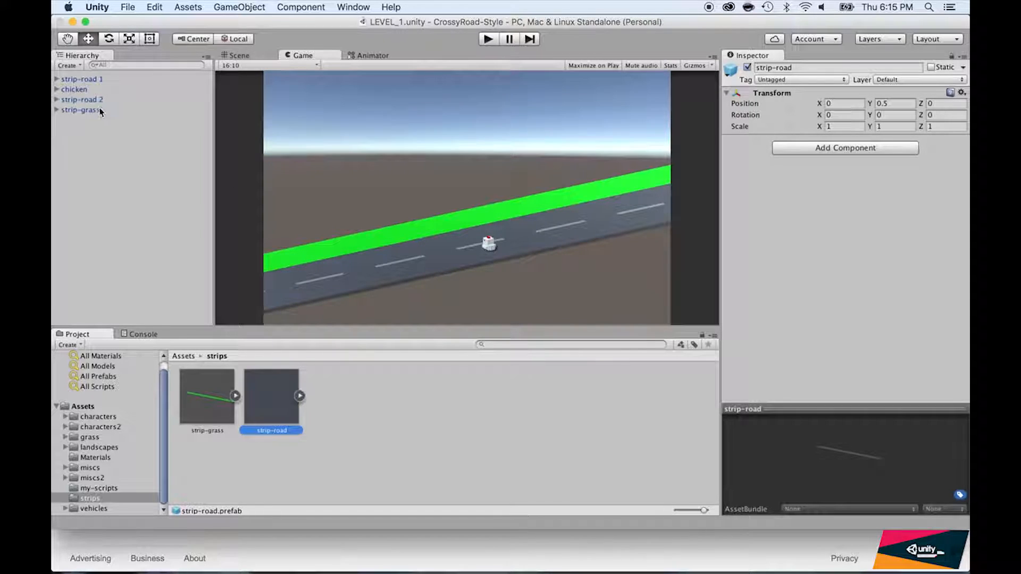
{"action": "left_click_drag", "start_coordinate": [80, 79], "coordinate": [73, 96]}
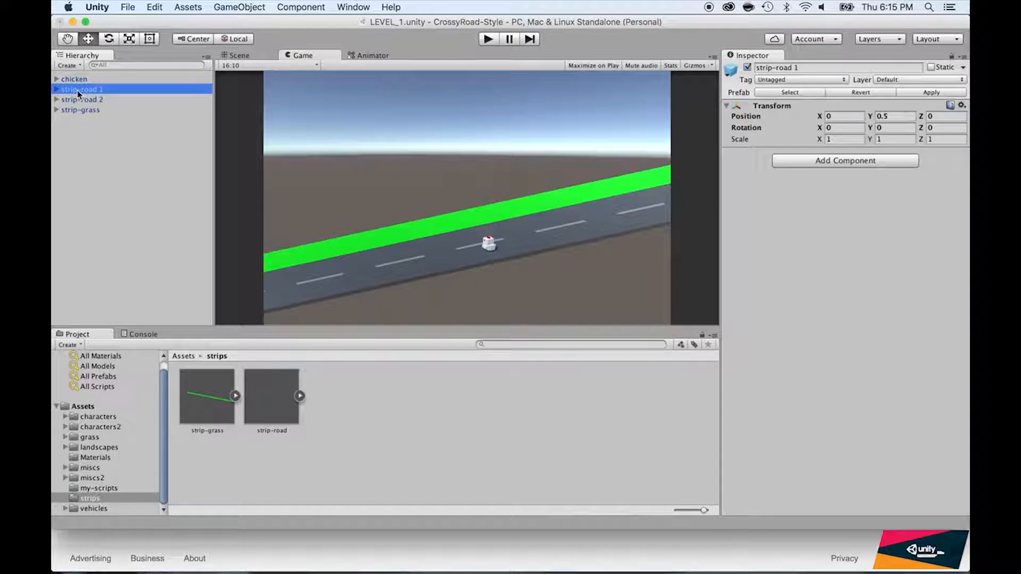
{"action": "left_click", "coordinate": [78, 99]}
- Duplicate strip-road 1, strip-road 2 and strip-grass together and place the copies at the end of the hierarchy
{"action": "left_click", "coordinate": [78, 109]}
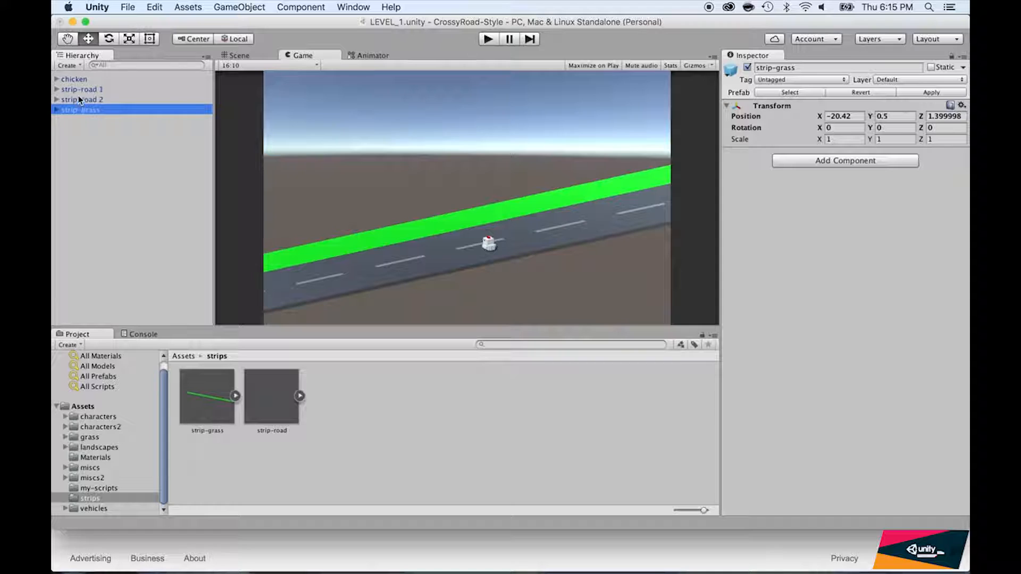
{"action": "left_click", "coordinate": [79, 92], "text": "shift"}
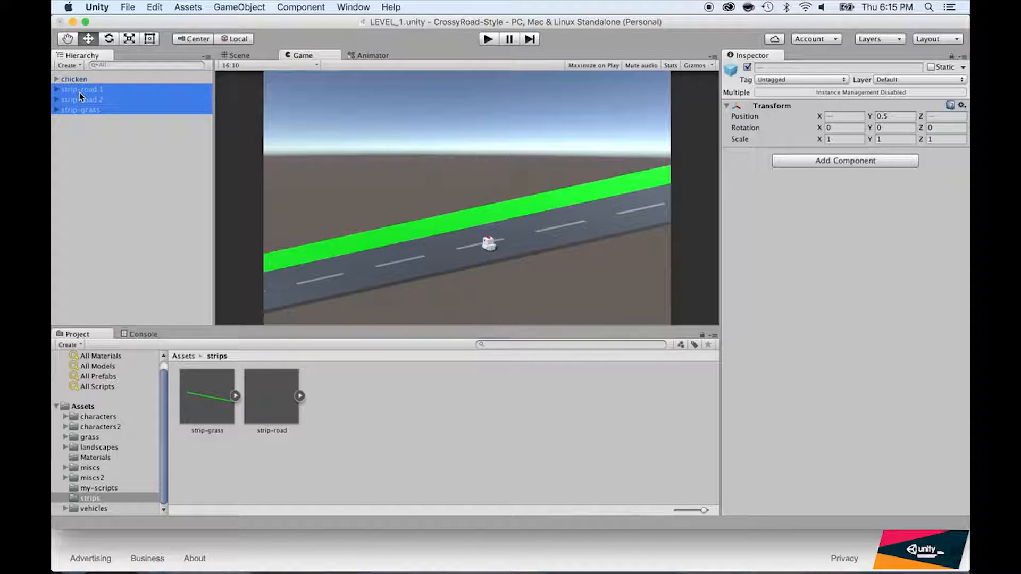
{"action": "key", "text": "super+d"}
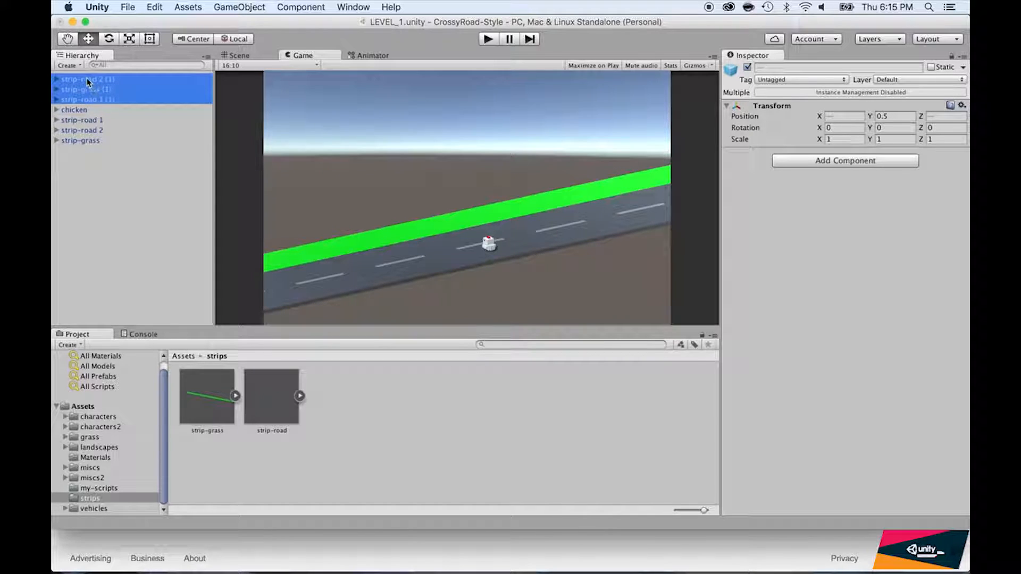
{"action": "left_click_drag", "start_coordinate": [92, 101], "coordinate": [88, 150]}
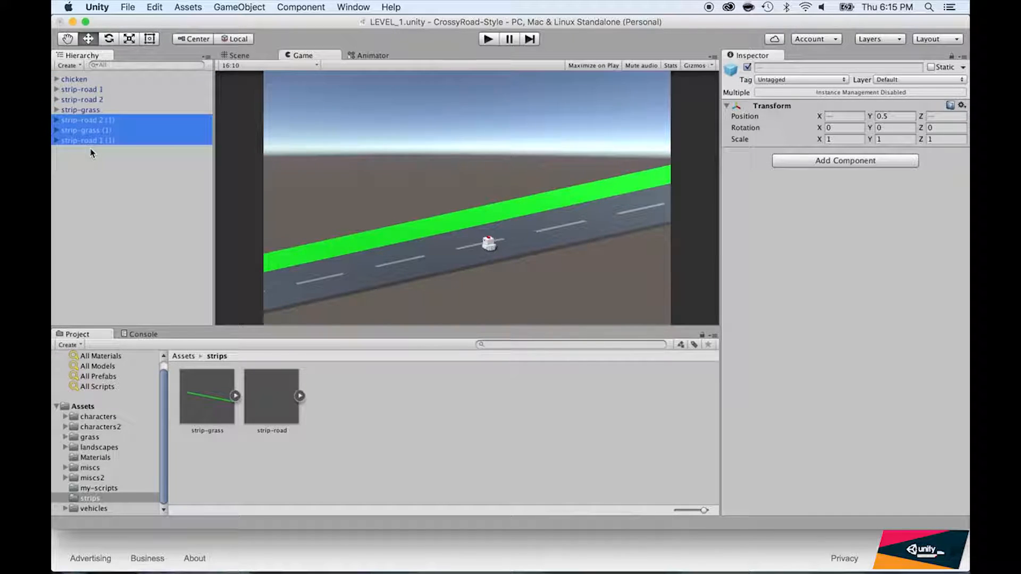
- Rename the copy of strip-road 2 as strip-road 4
{"action": "left_click", "coordinate": [105, 124]}
{"action": "left_click", "coordinate": [105, 123]}
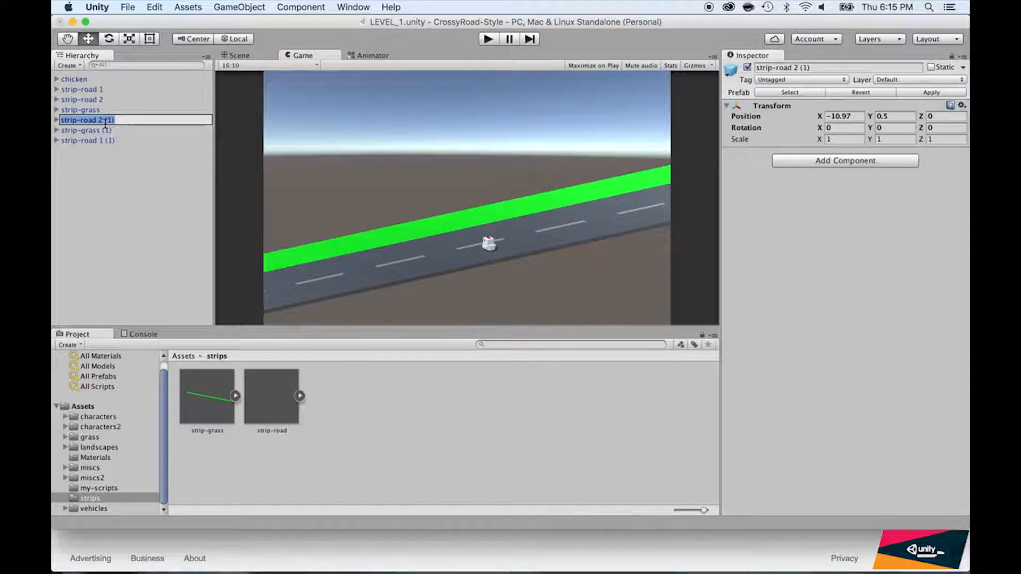
{"action": "left_click", "coordinate": [56, 124]}
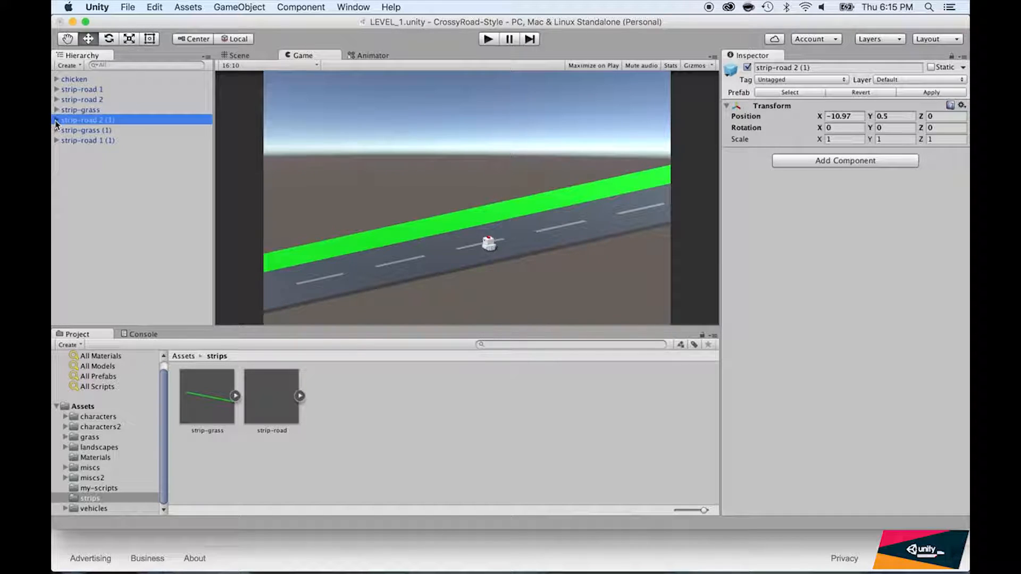
{"action": "left_click", "coordinate": [110, 126]}
{"action": "left_click", "coordinate": [114, 121]}
{"action": "key", "text": "BackSpace"}
{"action": "key", "text": "BackSpace"}
{"action": "key", "text": "BackSpace"}
{"action": "key", "text": "BackSpace"}
{"action": "type", "text": "4"}
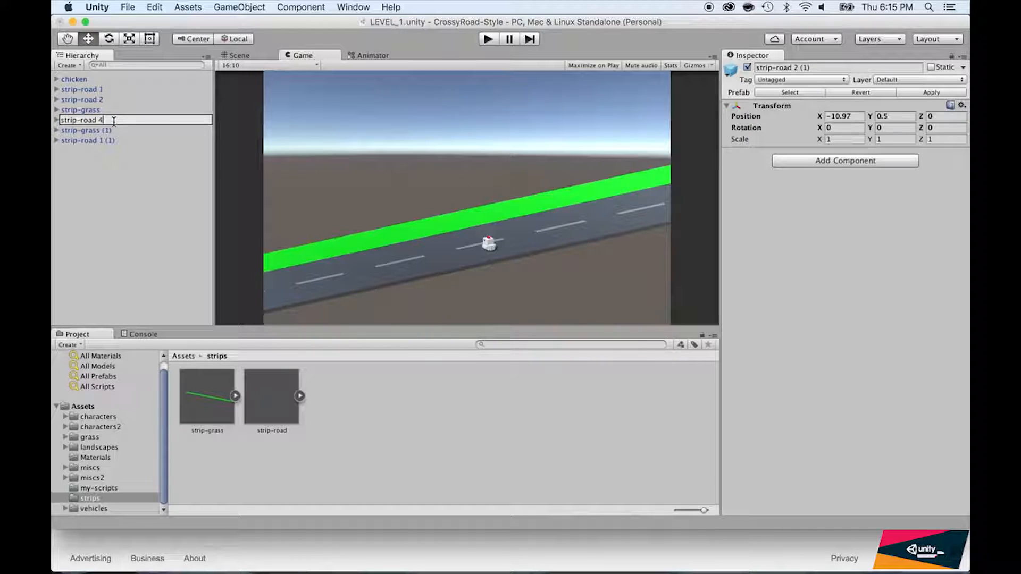
{"action": "key", "text": "Return"}
- Rename the copy of strip-road 1 as strip-road 3 and place it directly above strip-road 4 in the hierarchy
{"action": "left_click", "coordinate": [105, 140]}
{"action": "left_click", "coordinate": [105, 140]}
{"action": "key", "text": "BackSpace"}
{"action": "key", "text": "BackSpace"}
{"action": "key", "text": "BackSpace"}
{"action": "key", "text": "BackSpace"}
{"action": "key", "text": "BackSpace"}
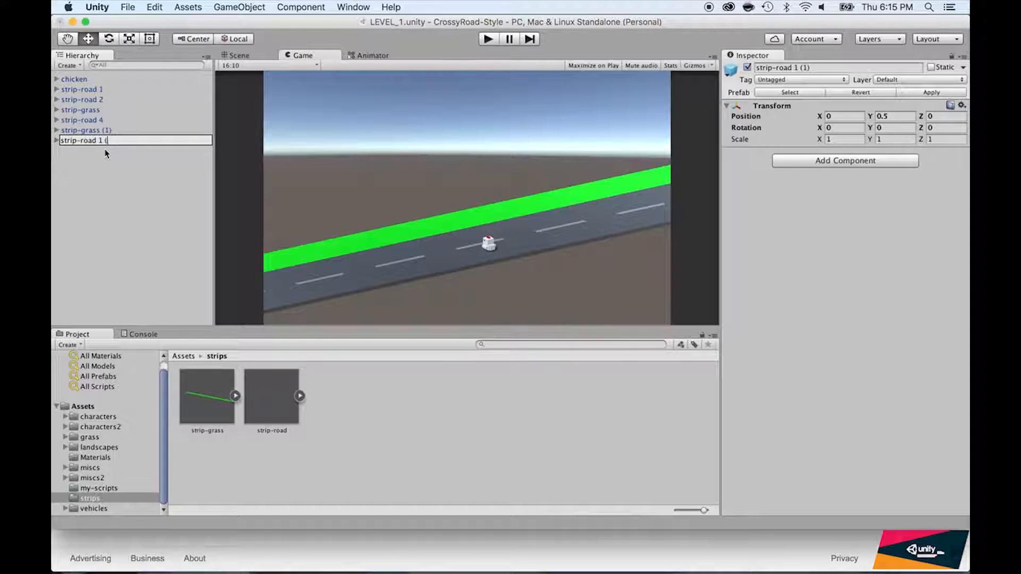
{"action": "type", "text": "3"}
{"action": "key", "text": "Return"}
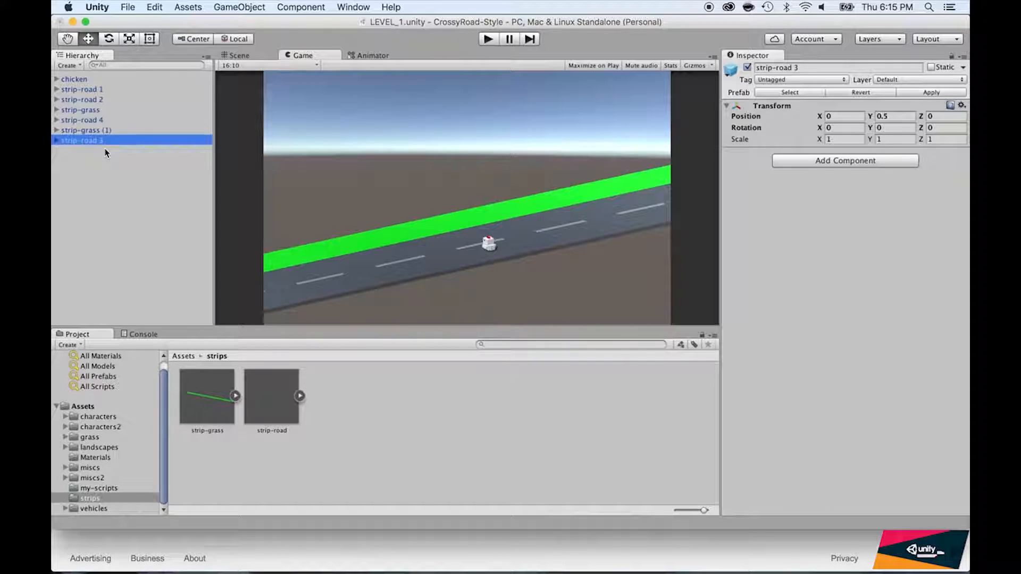
{"action": "left_click_drag", "start_coordinate": [85, 140], "coordinate": [66, 116]}
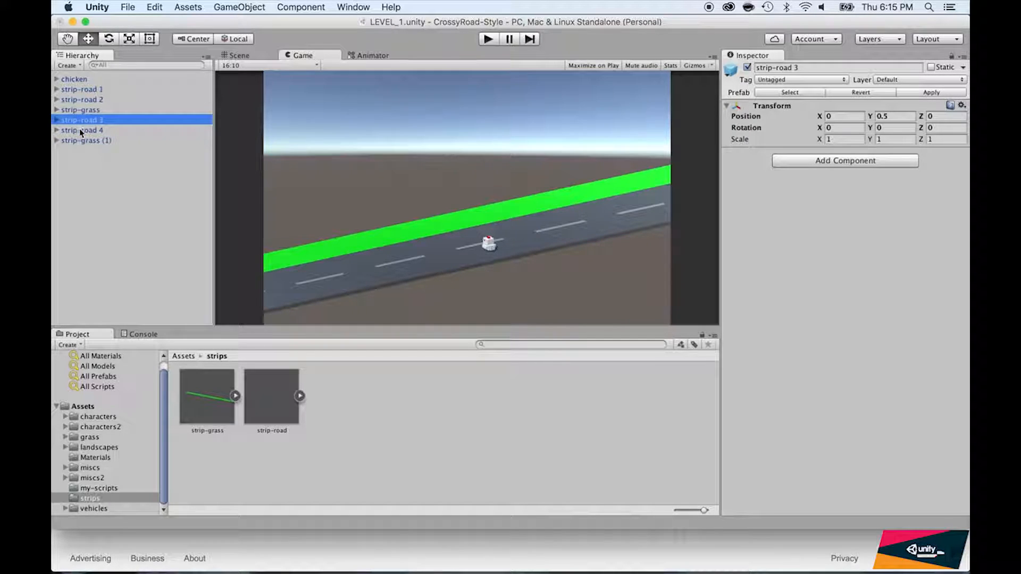
- Rename the copy of strip-grass as strip-grass2
{"action": "left_click", "coordinate": [80, 130]}
{"action": "left_click", "coordinate": [82, 140]}
{"action": "key", "text": "Return"}
{"action": "left_click", "coordinate": [114, 142]}
{"action": "key", "text": "BackSpace"}
{"action": "key", "text": "BackSpace"}
{"action": "key", "text": "BackSpace"}
{"action": "key", "text": "BackSpace"}
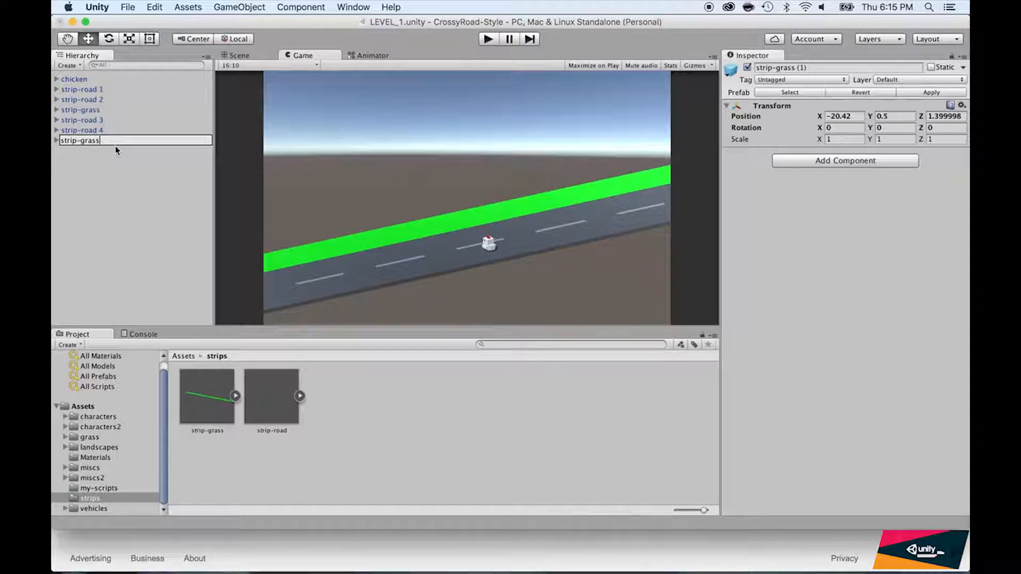
{"action": "type", "text": "2"}
{"action": "key", "text": "Return"}
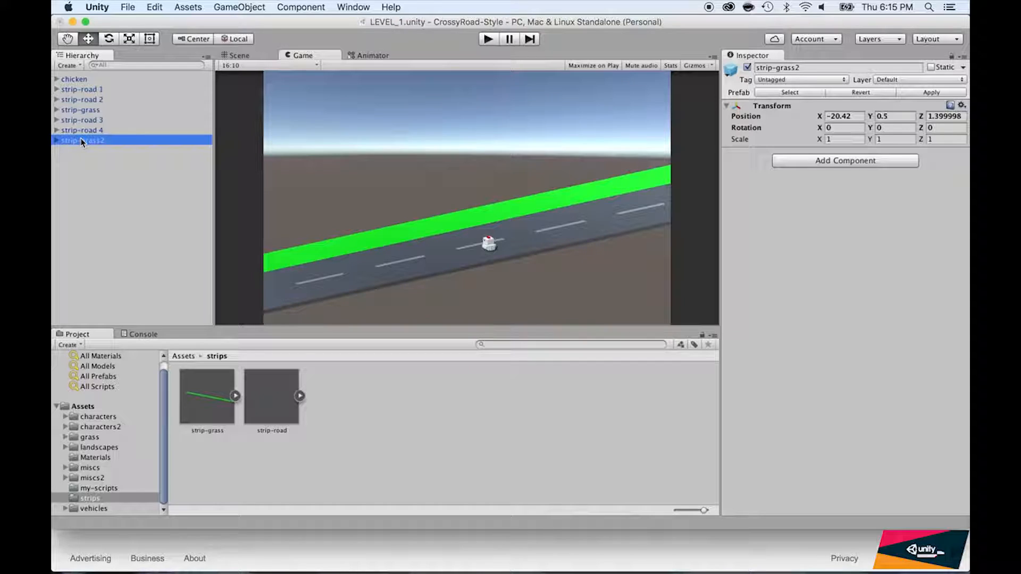
- Show the Scene view and examine where each road and grass strip sits, from strip-road 1 to strip-grass2
{"action": "left_click", "coordinate": [238, 56]}
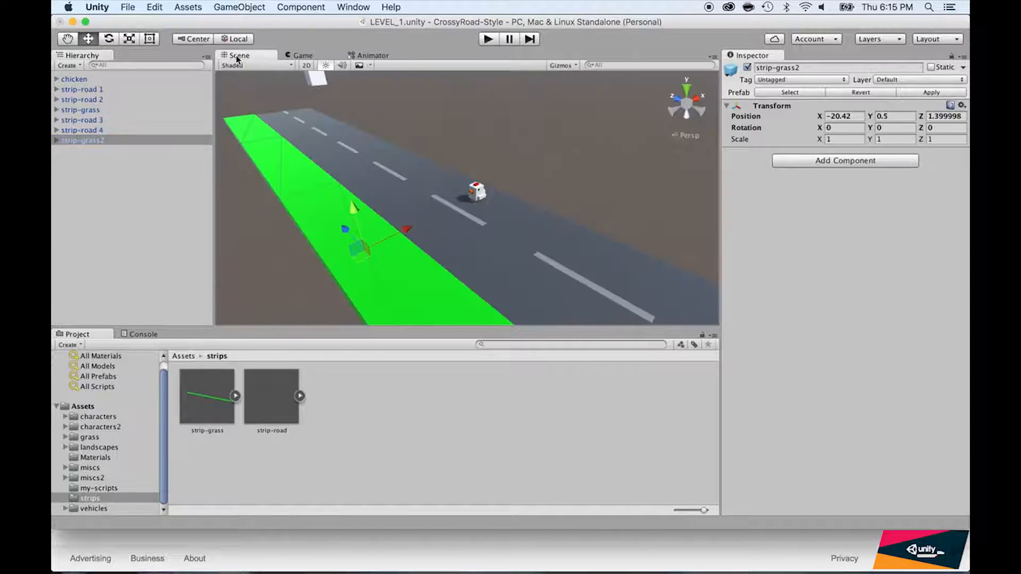
{"action": "left_click", "coordinate": [80, 90]}
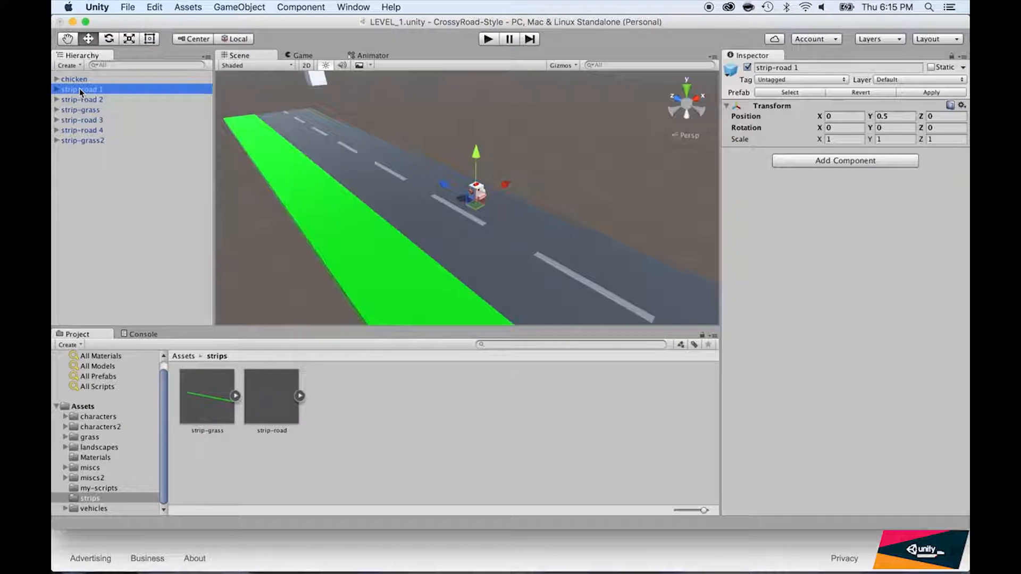
{"action": "left_click", "coordinate": [82, 100]}
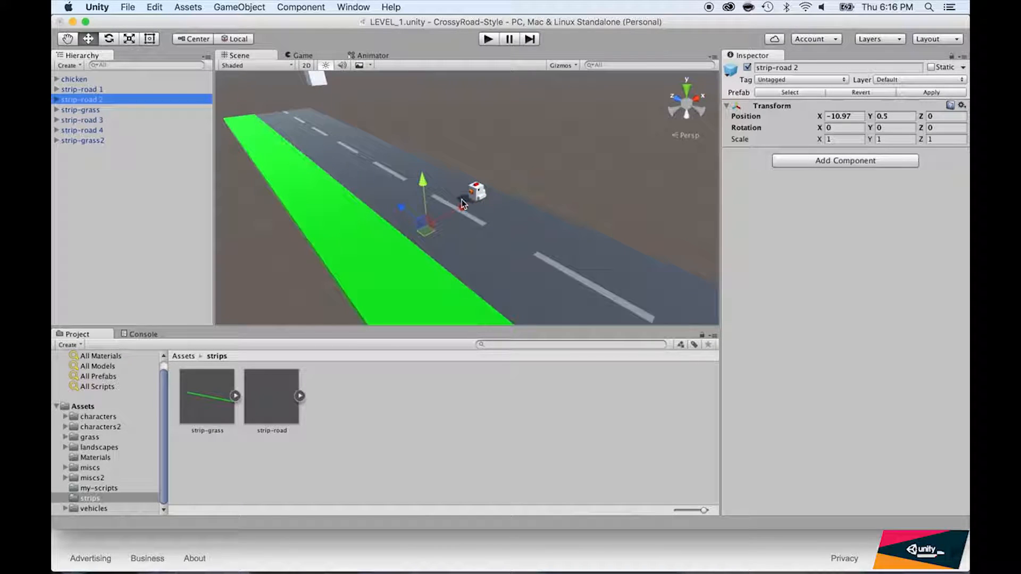
{"action": "left_click", "coordinate": [98, 110]}
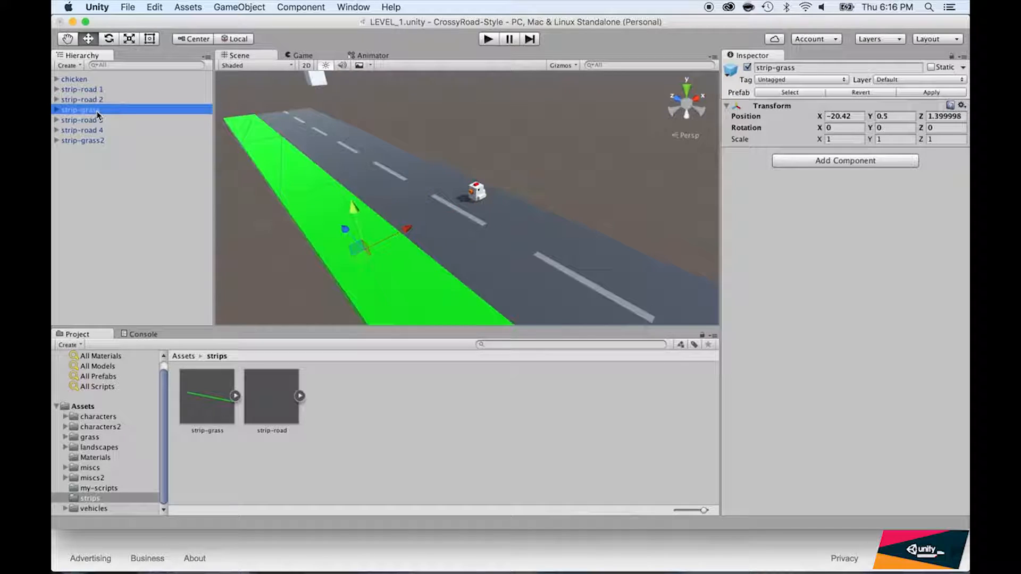
{"action": "left_click", "coordinate": [97, 122]}
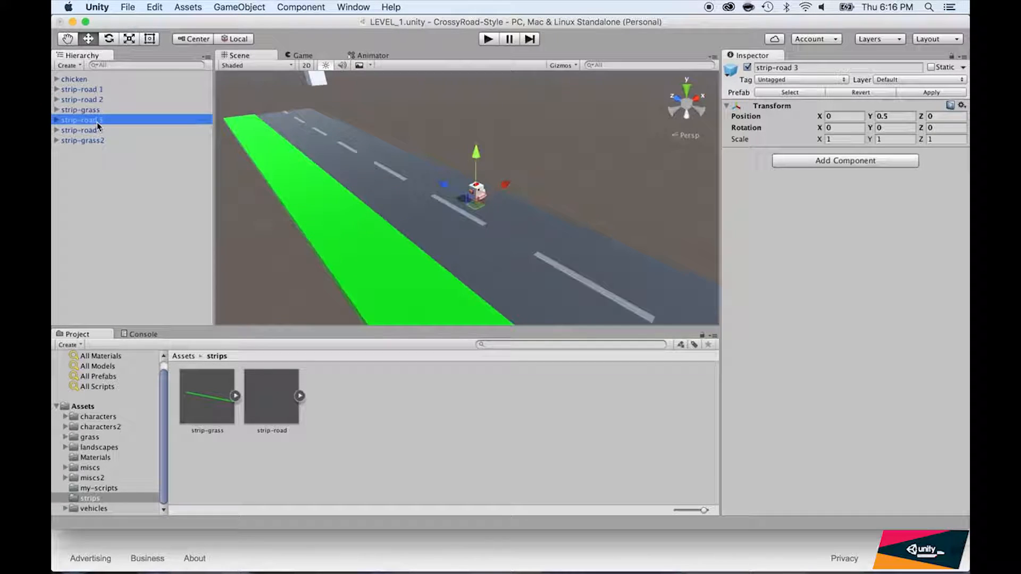
{"action": "left_click", "coordinate": [96, 132]}
{"action": "left_click", "coordinate": [96, 140]}
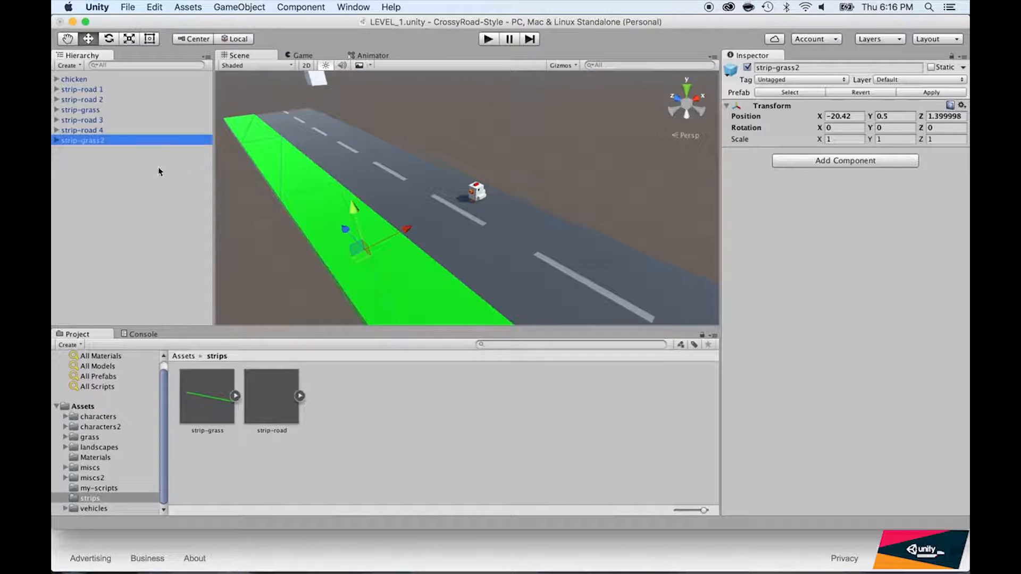
- Move strip-road 3, strip-road 4 and strip-grass2 together about -30.8 along X, beyond the first grass strip, and check the Game view
{"action": "left_click", "coordinate": [77, 120], "text": "shift"}
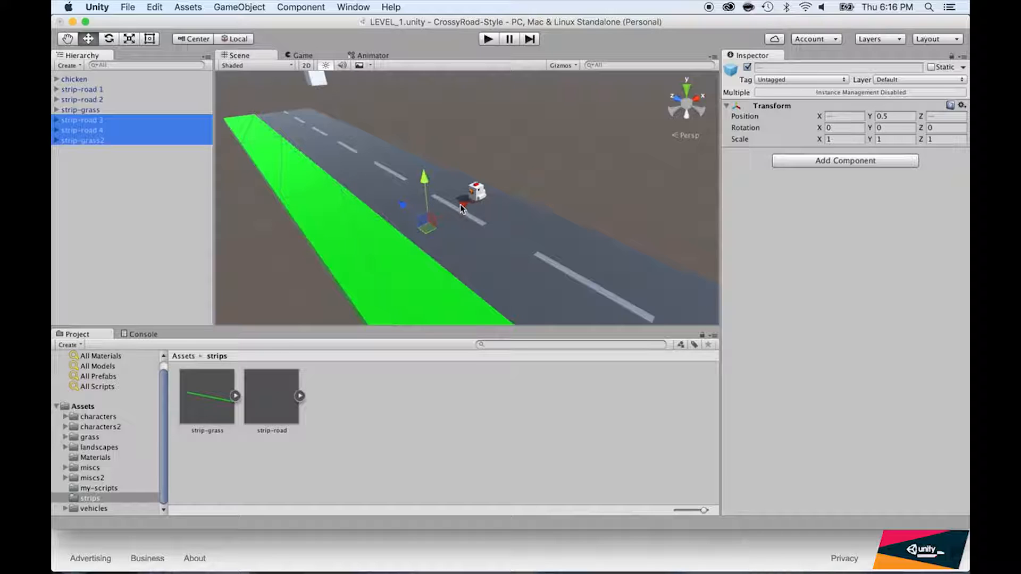
{"action": "scroll", "coordinate": [463, 205], "scroll_direction": "down", "scroll_amount": 4}
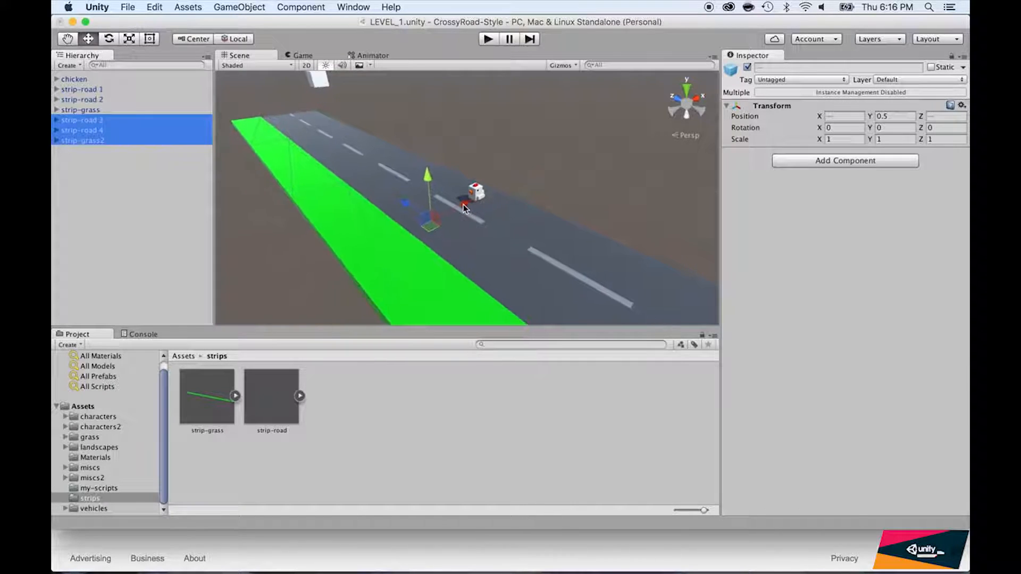
{"action": "left_click_drag", "start_coordinate": [476, 198], "coordinate": [381, 259]}
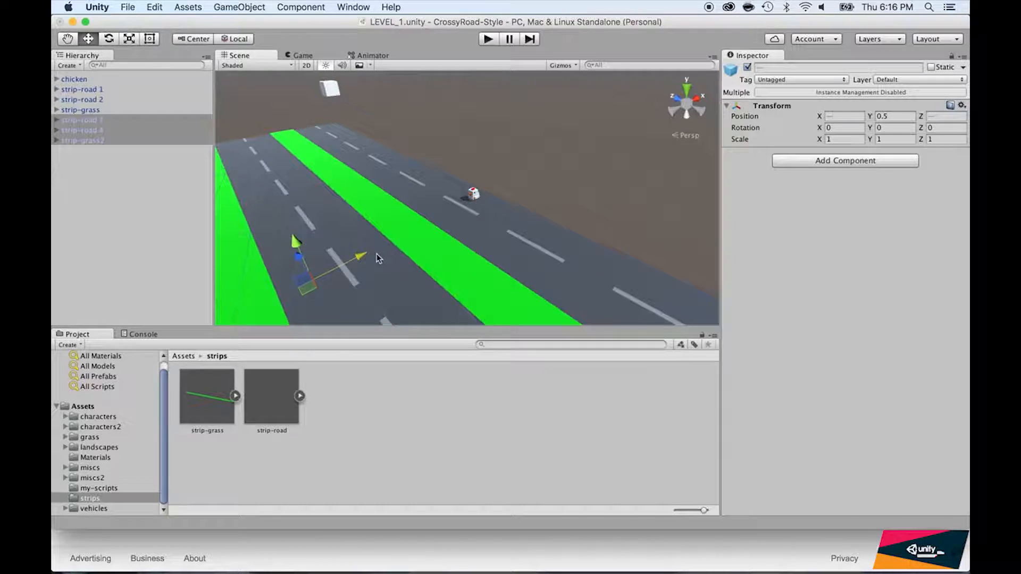
{"action": "scroll", "coordinate": [355, 250], "scroll_direction": "down", "scroll_amount": 5}
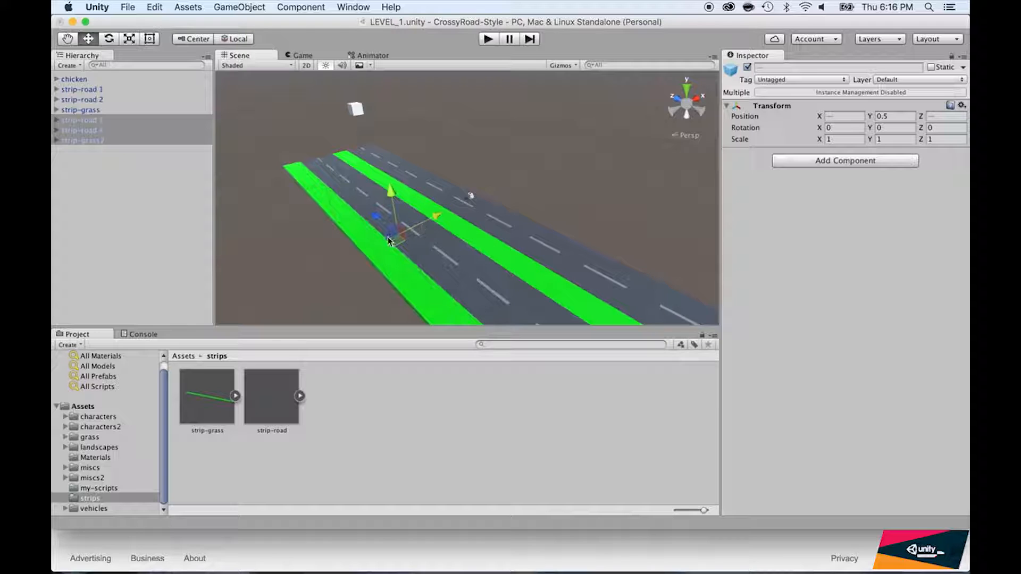
{"action": "left_click", "coordinate": [298, 55]}
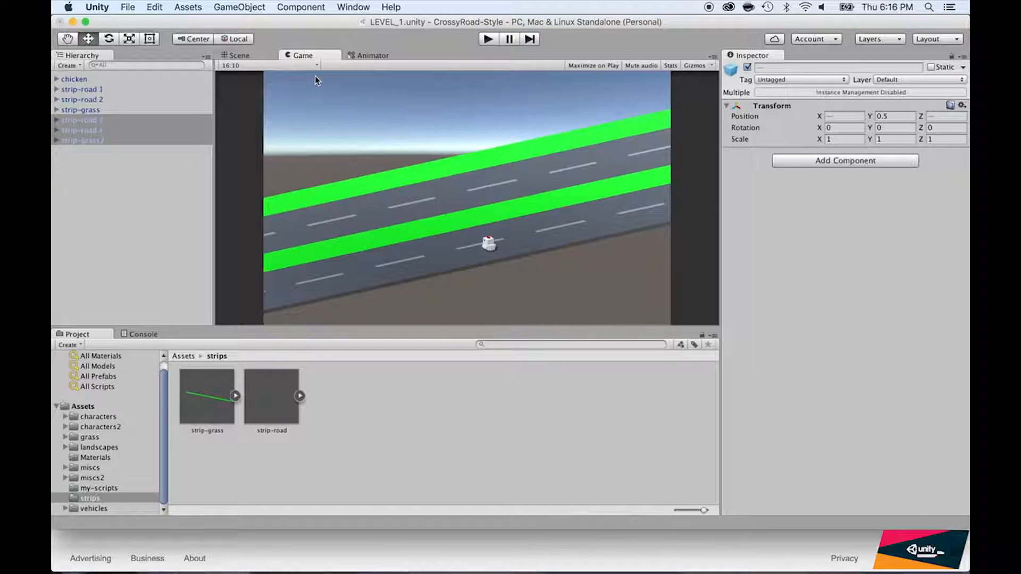
{"action": "left_click", "coordinate": [240, 56]}
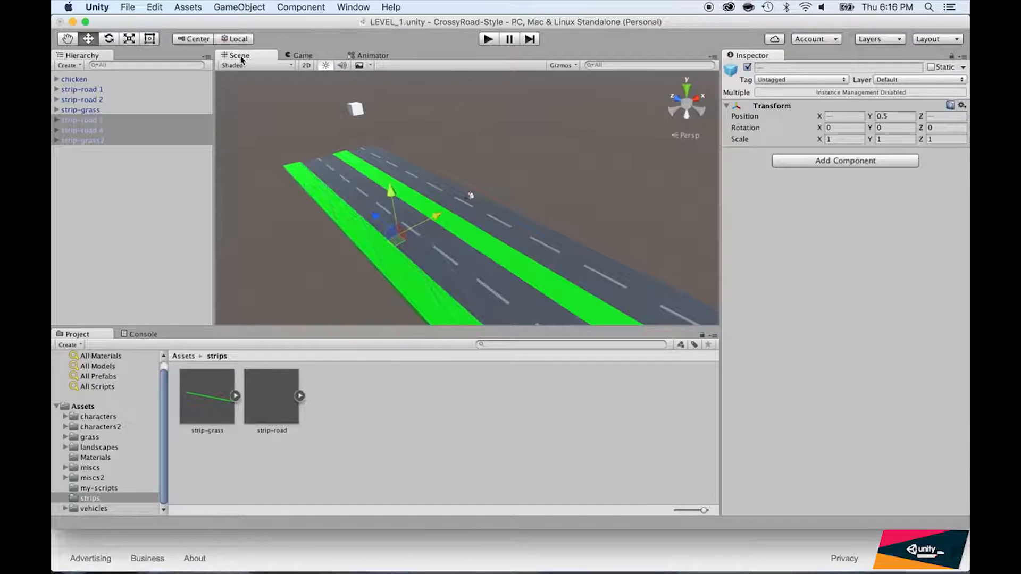
- Duplicate strip-road 3, strip-road 4 and strip-grass2 together
{"action": "left_click", "coordinate": [90, 120]}
{"action": "left_click", "coordinate": [88, 140], "text": "shift"}
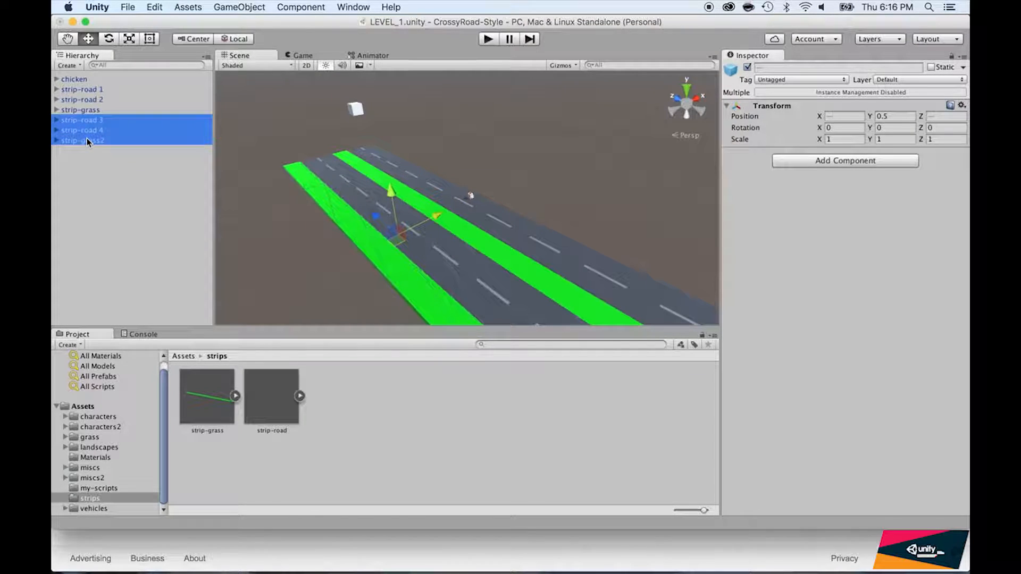
{"action": "key", "text": "super+d"}
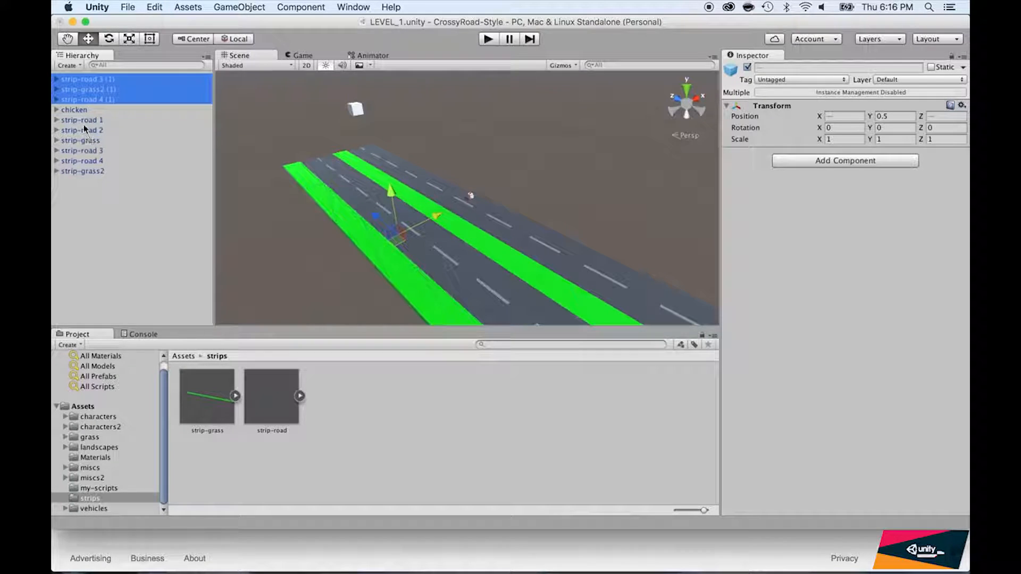
- Rename the copy of strip-road 3 as strip-road 5
{"action": "left_click", "coordinate": [104, 81]}
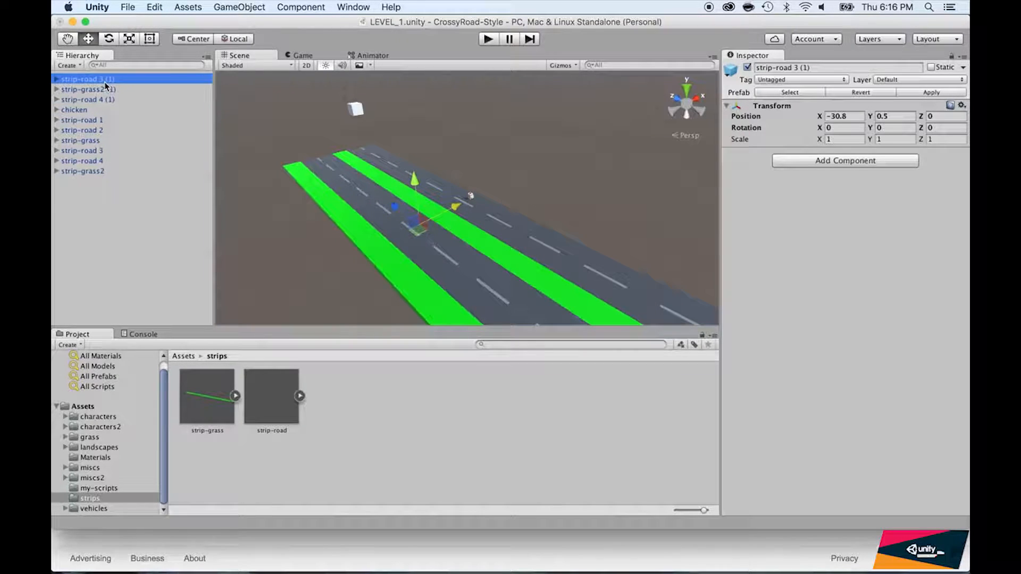
{"action": "left_click", "coordinate": [105, 83]}
{"action": "left_click", "coordinate": [105, 81]}
{"action": "key", "text": "Delete"}
{"action": "key", "text": "Delete"}
{"action": "key", "text": "Delete"}
{"action": "key", "text": "Delete"}
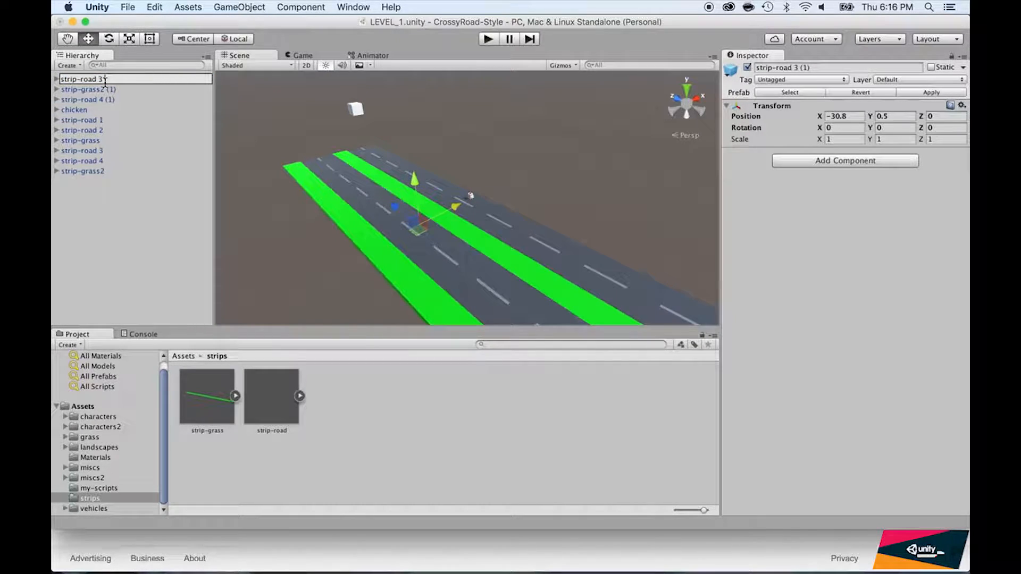
{"action": "type", "text": "5"}
{"action": "key", "text": "Return"}
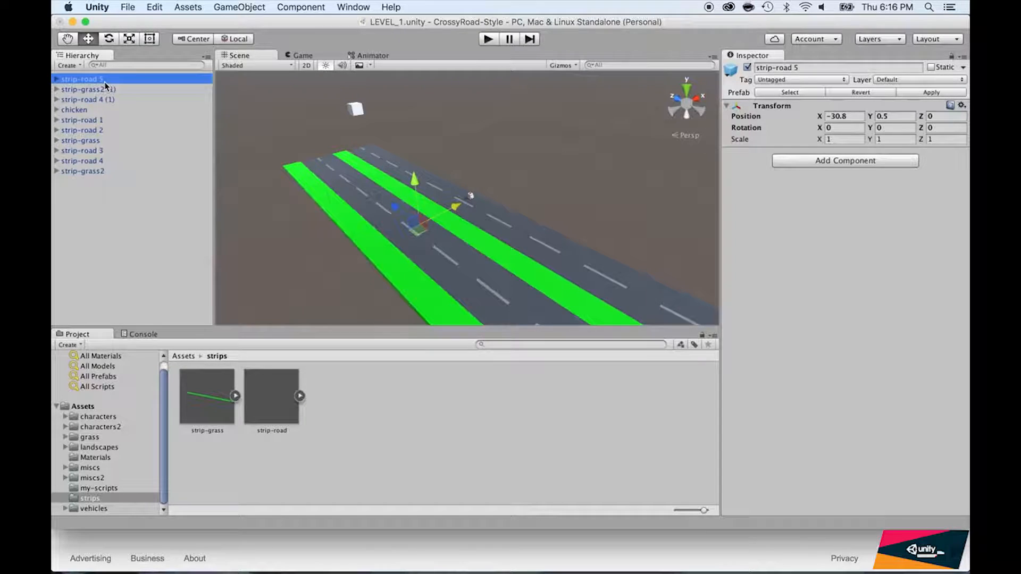
- Rename the copy of strip-grass2 as strip-grass3
{"action": "left_click", "coordinate": [106, 87]}
{"action": "left_click", "coordinate": [106, 87]}
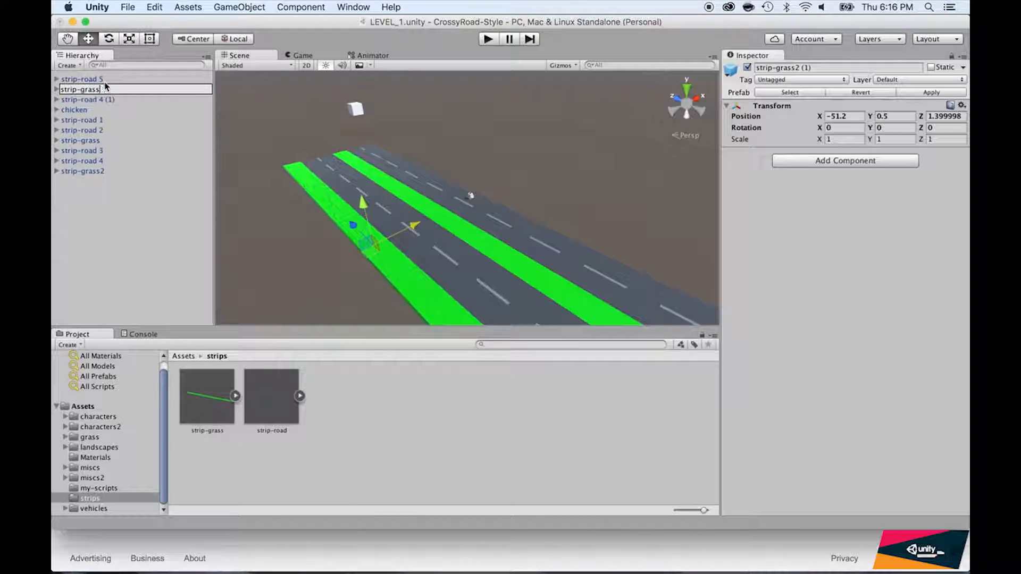
{"action": "type", "text": "3"}
{"action": "key", "text": "Return"}
- Rename the copy of strip-road 4 as strip-road 6
{"action": "key", "text": "Down"}
{"action": "key", "text": "Return"}
{"action": "key", "text": "Right"}
{"action": "key", "text": "BackSpace"}
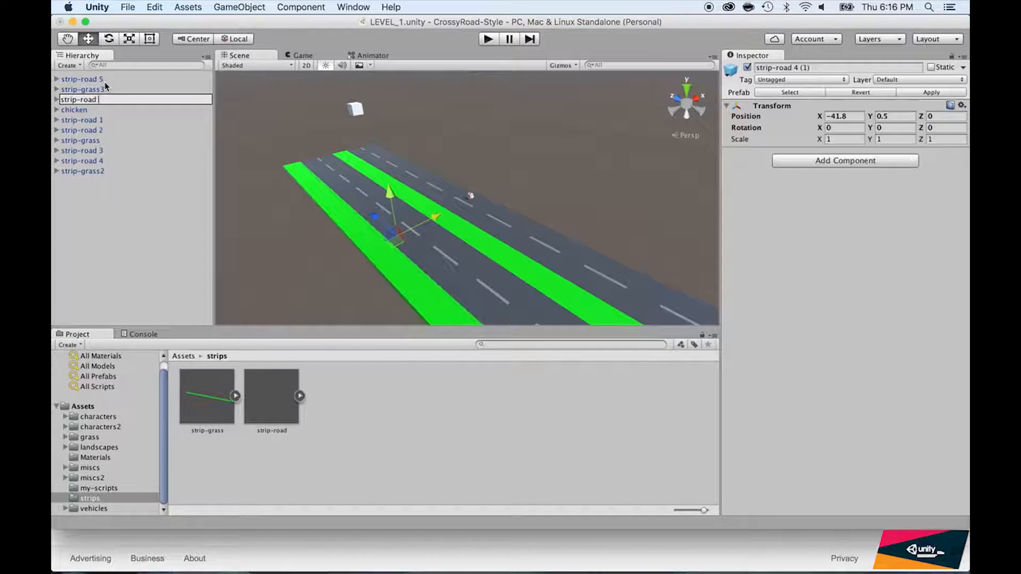
{"action": "key", "text": "Return"}
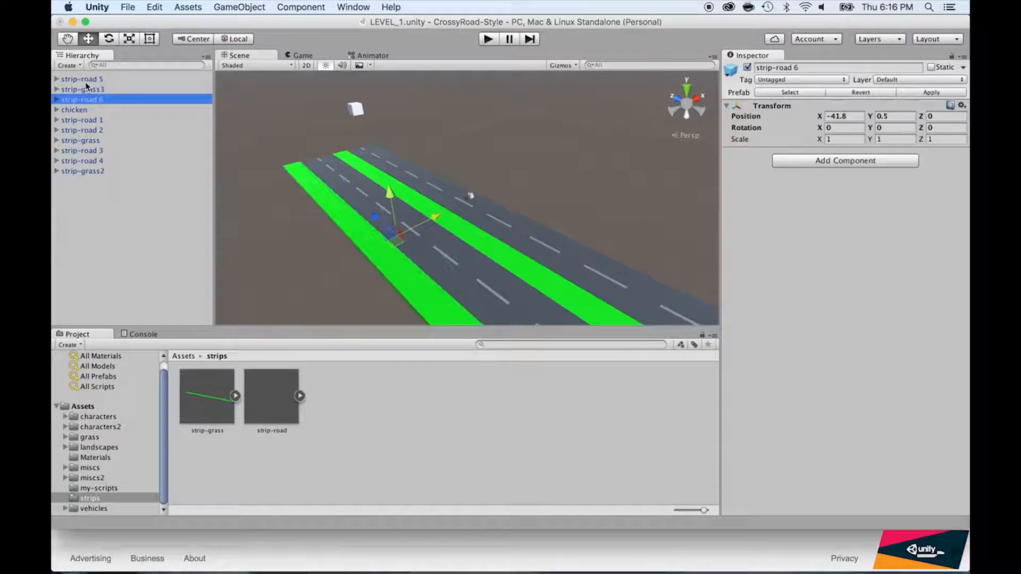
- Reorder strip-road 5, strip-road 6 and strip-grass3 to the end of the hierarchy, in that order
{"action": "left_click_drag", "start_coordinate": [81, 79], "coordinate": [63, 186]}
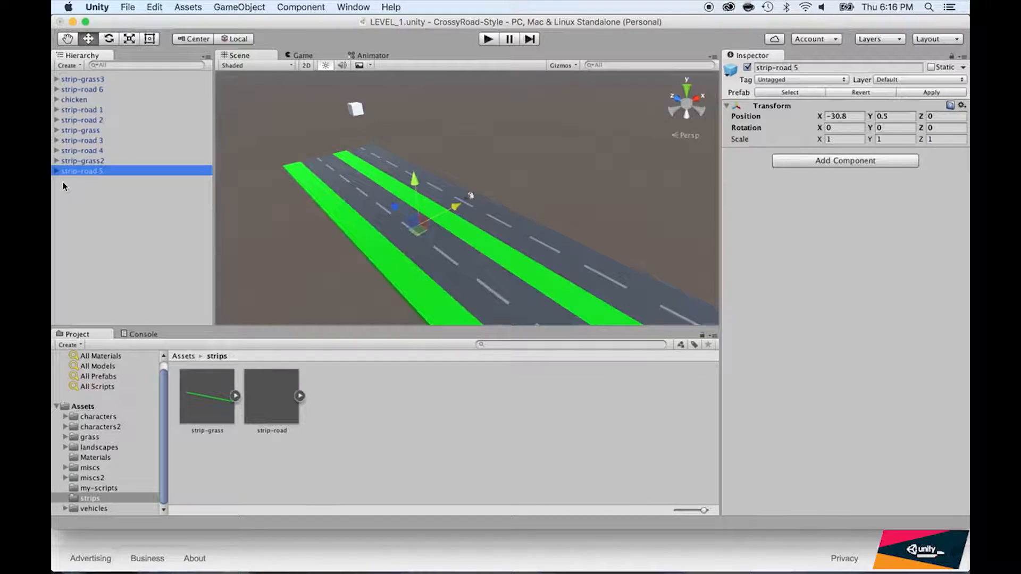
{"action": "left_click_drag", "start_coordinate": [80, 89], "coordinate": [71, 186]}
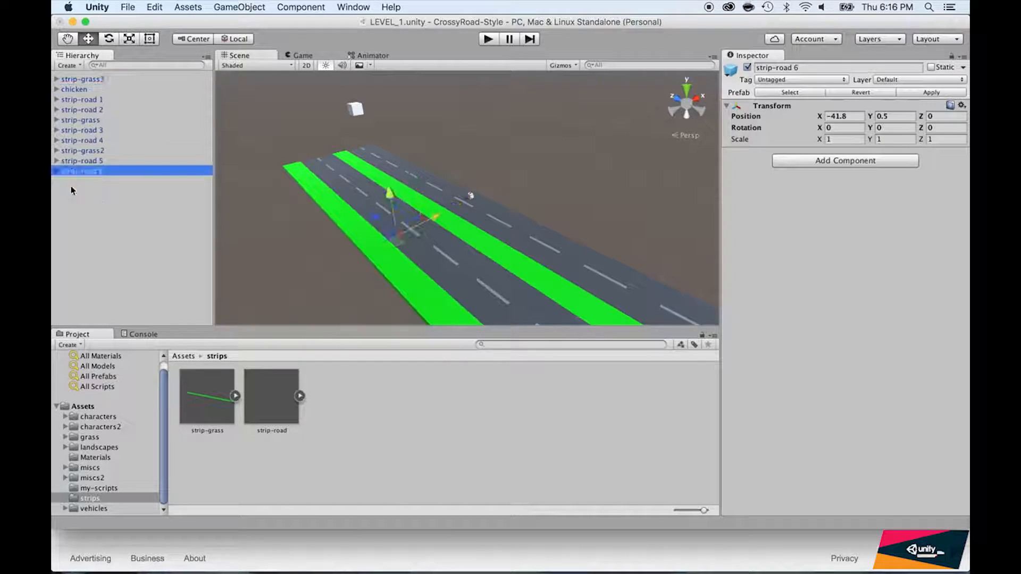
{"action": "left_click_drag", "start_coordinate": [72, 82], "coordinate": [65, 192]}
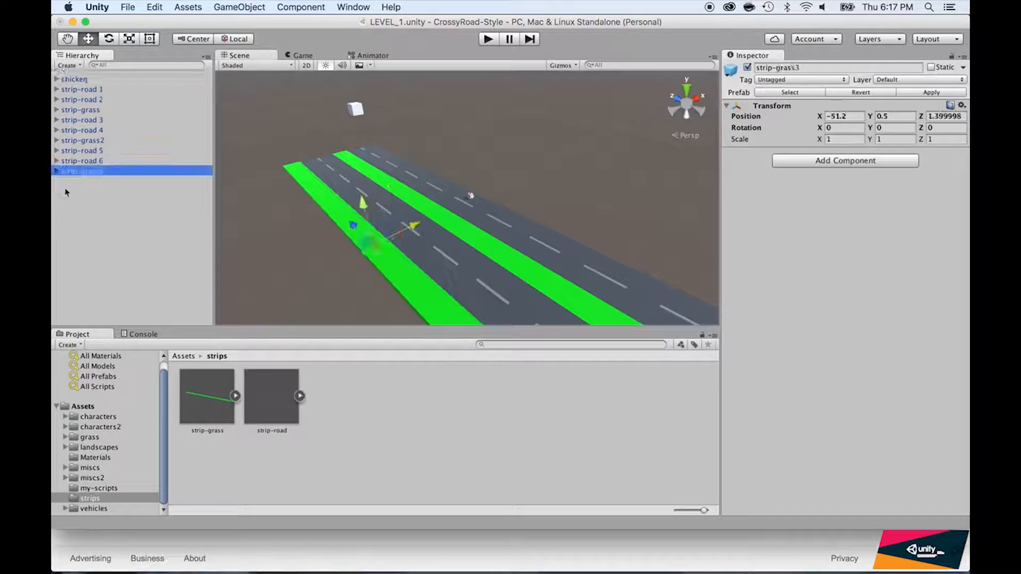
- Move strip-road 5, strip-road 6 and strip-grass3 together along X to sit beyond strip-grass2, and check the game view
{"action": "left_click", "coordinate": [78, 151], "text": "shift"}
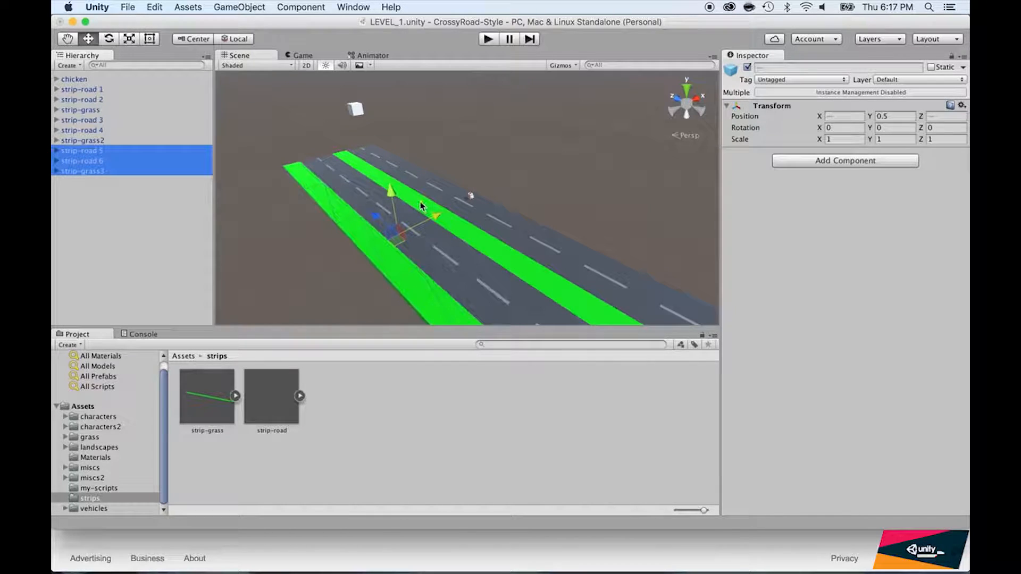
{"action": "left_click_drag", "start_coordinate": [432, 214], "coordinate": [369, 257]}
{"action": "scroll", "coordinate": [369, 258], "scroll_direction": "down", "scroll_amount": 5}
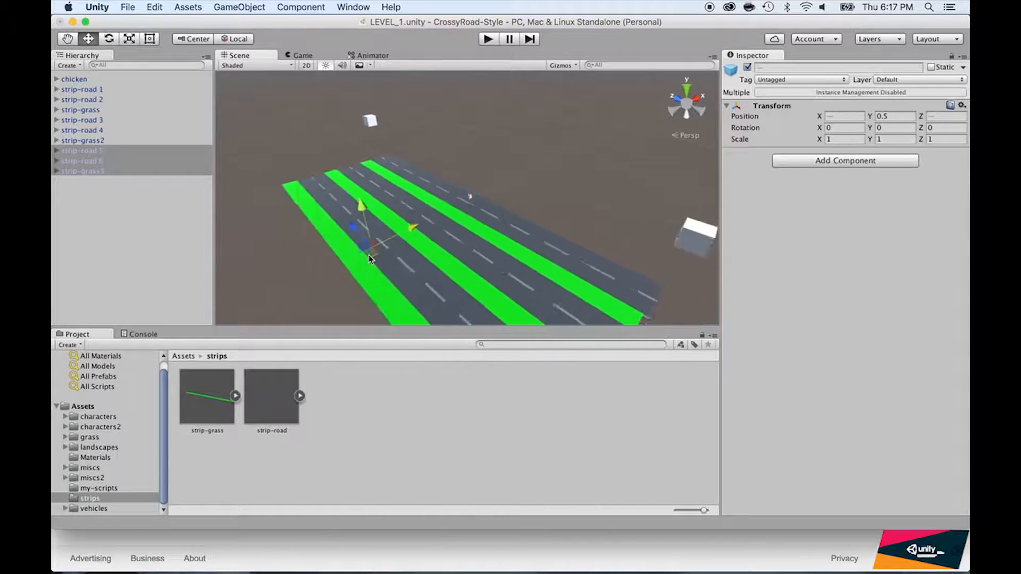
{"action": "left_click", "coordinate": [301, 55]}
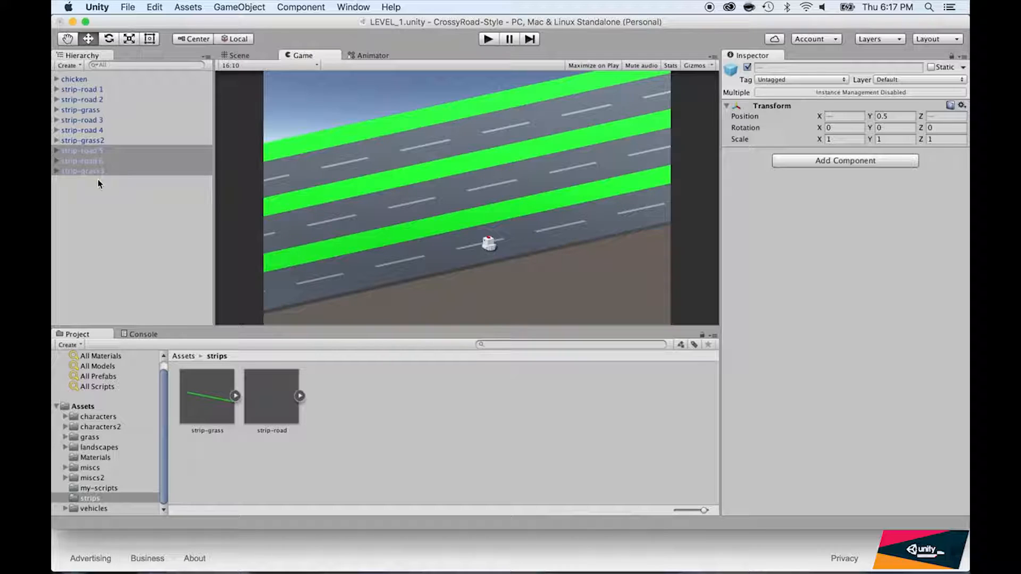
- Duplicate strip-road 5, strip-road 6 and strip-grass3 together
{"action": "left_click", "coordinate": [77, 152]}
{"action": "left_click", "coordinate": [78, 173], "text": "shift"}
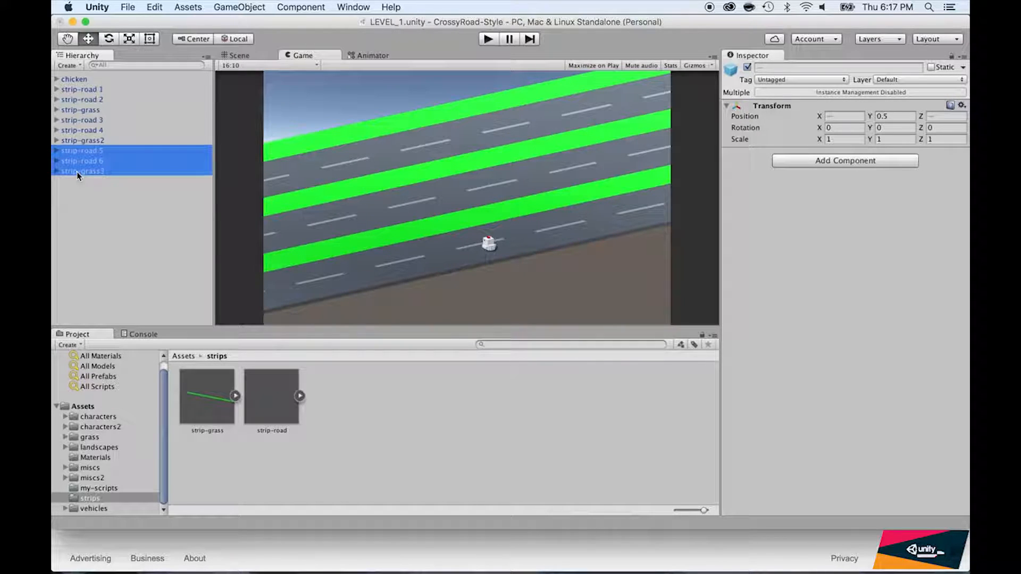
{"action": "key", "text": "super+d"}
- Rename the copy of strip-road 6 as strip-road 8
{"action": "left_click", "coordinate": [101, 82]}
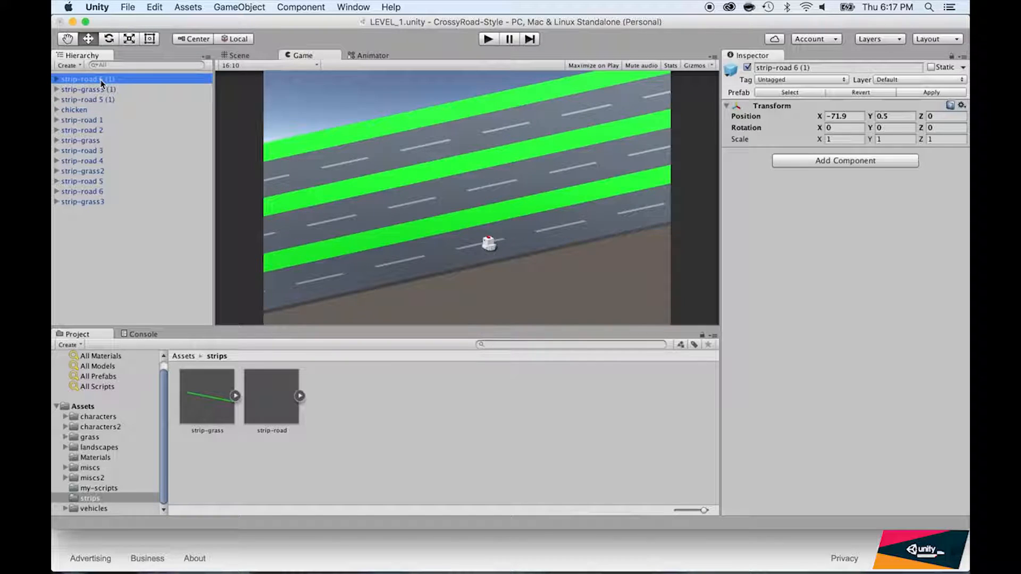
{"action": "key", "text": "Return"}
{"action": "key", "text": "Right"}
{"action": "key", "text": "BackSpace"}
{"action": "key", "text": "BackSpace"}
{"action": "key", "text": "BackSpace"}
{"action": "key", "text": "BackSpace"}
{"action": "key", "text": "BackSpace"}
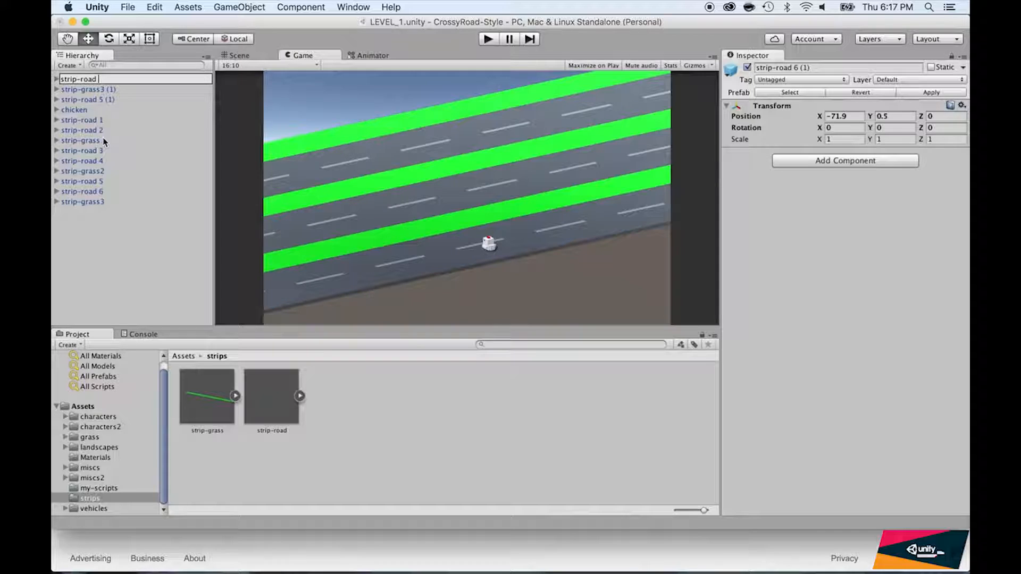
{"action": "type", "text": "8"}
{"action": "key", "text": "Return"}
- Rename the copy of strip-grass3 as strip-grass4
{"action": "left_click", "coordinate": [106, 91]}
{"action": "key", "text": "Return"}
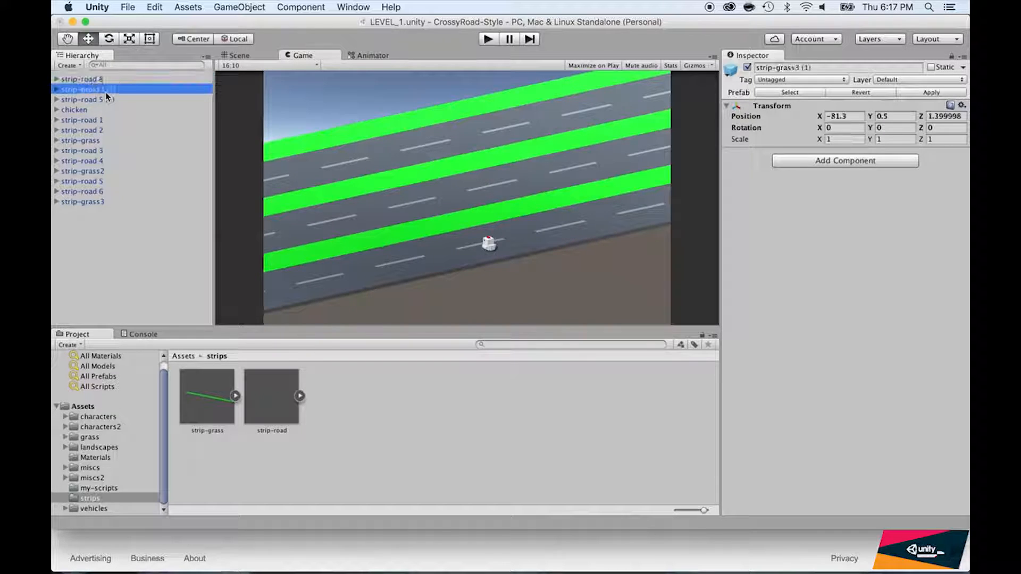
{"action": "key", "text": "Right"}
{"action": "key", "text": "BackSpace"}
{"action": "key", "text": "BackSpace"}
{"action": "key", "text": "BackSpace"}
{"action": "key", "text": "BackSpace"}
{"action": "key", "text": "BackSpace"}
{"action": "type", "text": "4"}
{"action": "key", "text": "Return"}
- Rename the copy of strip-road 5 as strip-road 7
{"action": "left_click", "coordinate": [114, 101]}
{"action": "key", "text": "Return"}
{"action": "key", "text": "BackSpace"}
{"action": "key", "text": "BackSpace"}
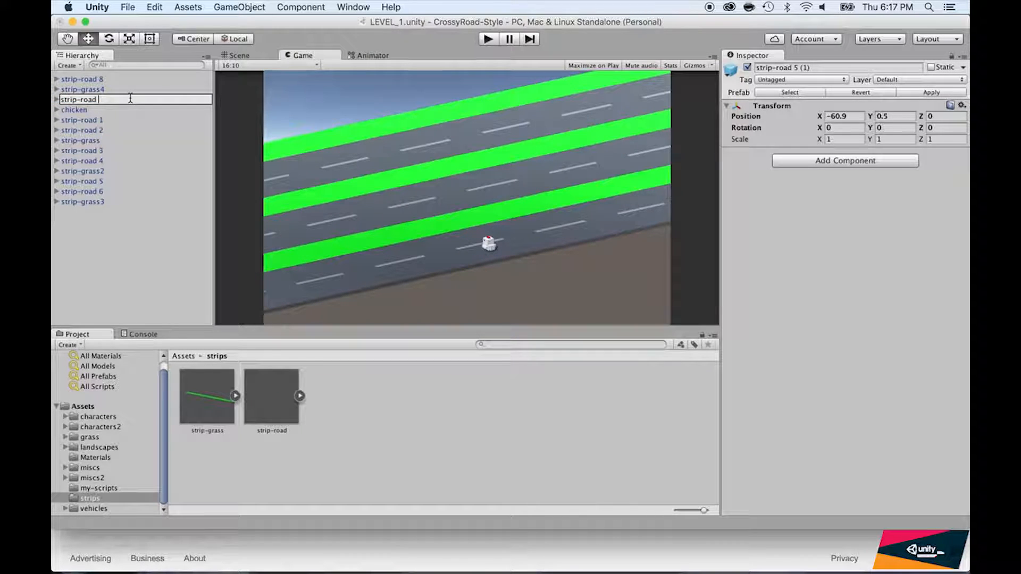
{"action": "type", "text": "7"}
{"action": "key", "text": "Return"}
- Reorder strip-road 7, strip-road 8 and strip-grass4 to the end of the hierarchy, in that order
{"action": "left_click_drag", "start_coordinate": [79, 99], "coordinate": [62, 202]}
{"action": "left_click_drag", "start_coordinate": [79, 78], "coordinate": [61, 208]}
{"action": "left_click_drag", "start_coordinate": [82, 79], "coordinate": [75, 213]}
- Move strip-road 7, strip-road 8 and strip-grass4 together along X to sit beyond strip-grass3, and check the game view
{"action": "left_click", "coordinate": [80, 183], "text": "shift"}
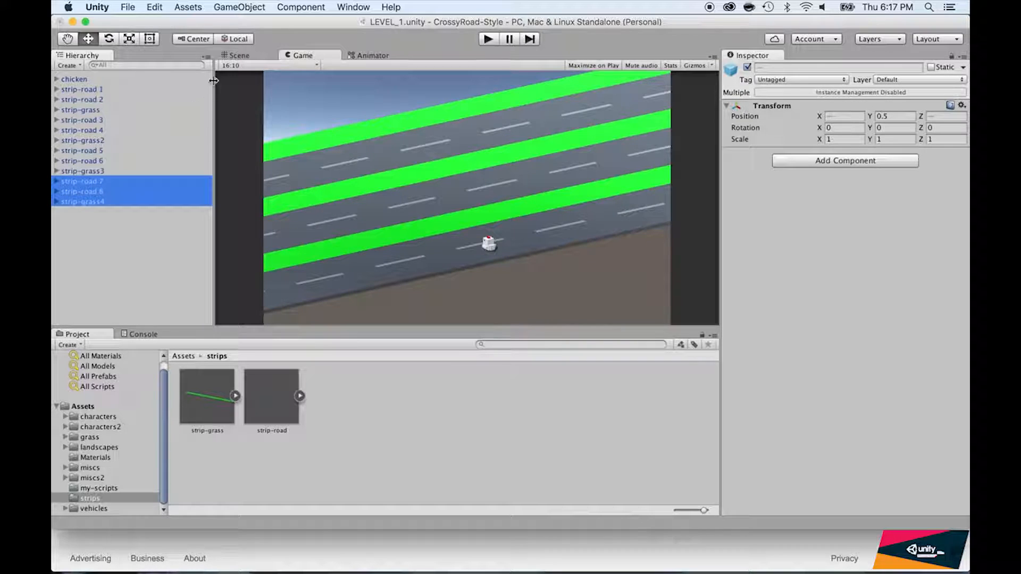
{"action": "left_click", "coordinate": [235, 55]}
{"action": "left_click_drag", "start_coordinate": [427, 225], "coordinate": [388, 255]}
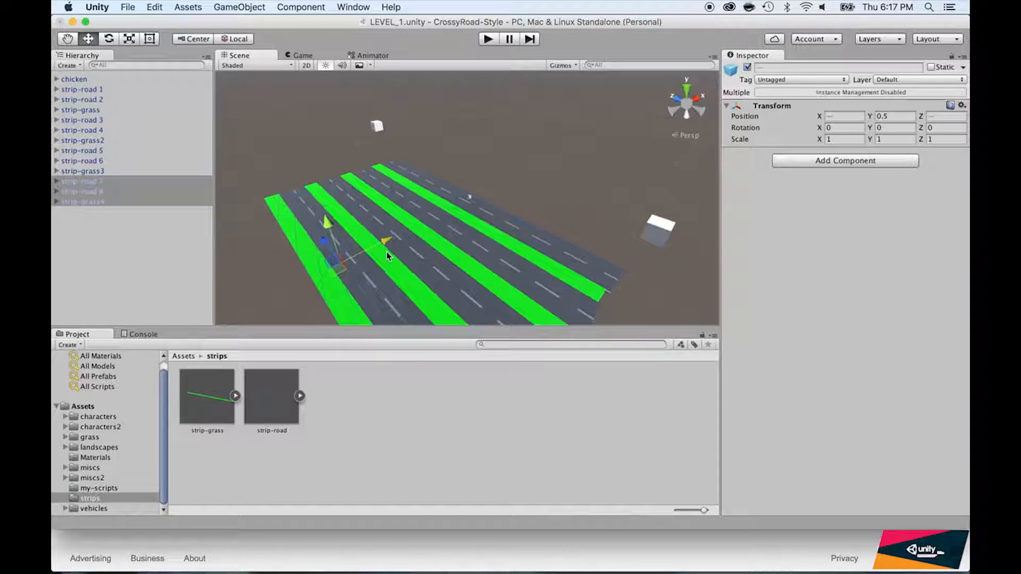
{"action": "scroll", "coordinate": [388, 255], "scroll_direction": "up", "scroll_amount": 5}
{"action": "left_click_drag", "start_coordinate": [334, 273], "coordinate": [327, 271]}
{"action": "scroll", "coordinate": [326, 271], "scroll_direction": "down", "scroll_amount": 5}
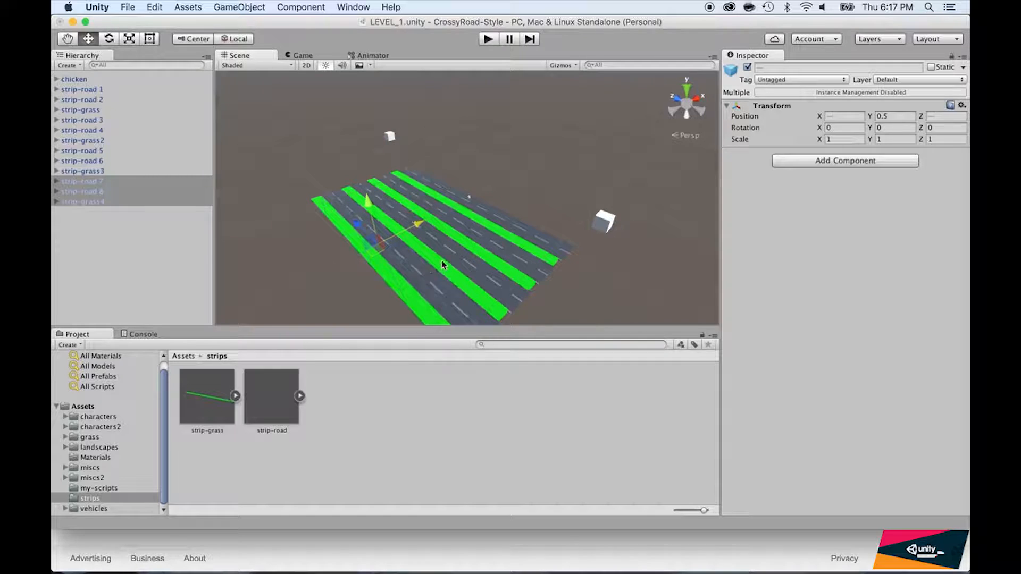
{"action": "left_click", "coordinate": [301, 55]}
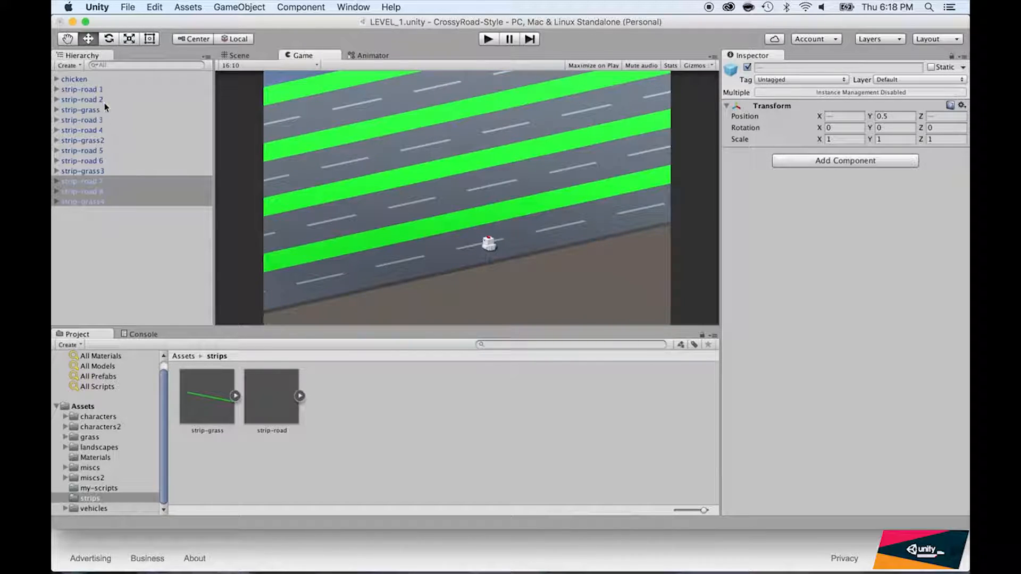
- Set the chicken's CameraTarget position to 1563.5, 2, 119 and its scale to 8.97, 10.03, 9.95
{"action": "left_click", "coordinate": [65, 80]}
{"action": "left_click", "coordinate": [58, 79]}
{"action": "left_click", "coordinate": [79, 100]}
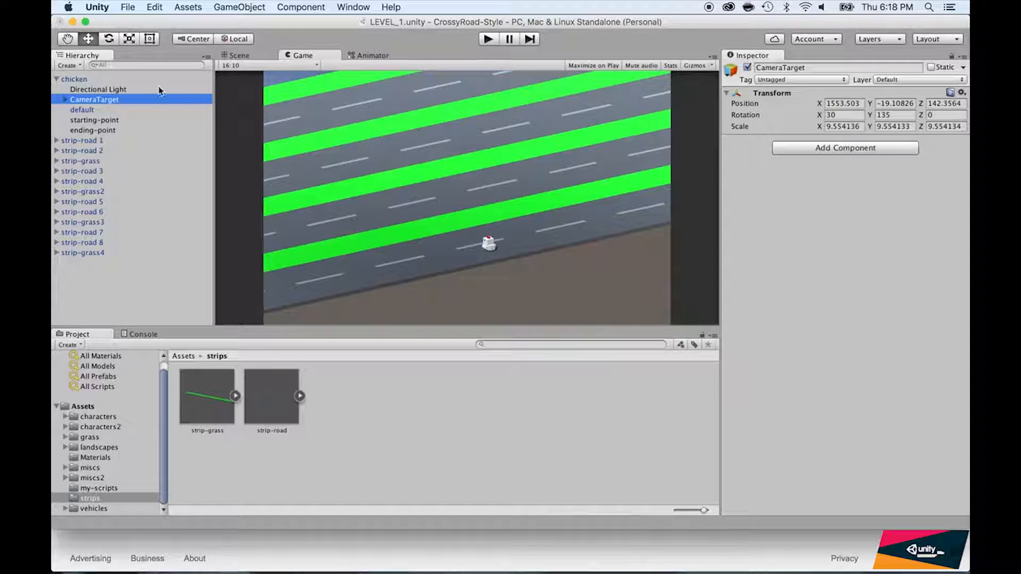
{"action": "left_click", "coordinate": [240, 56]}
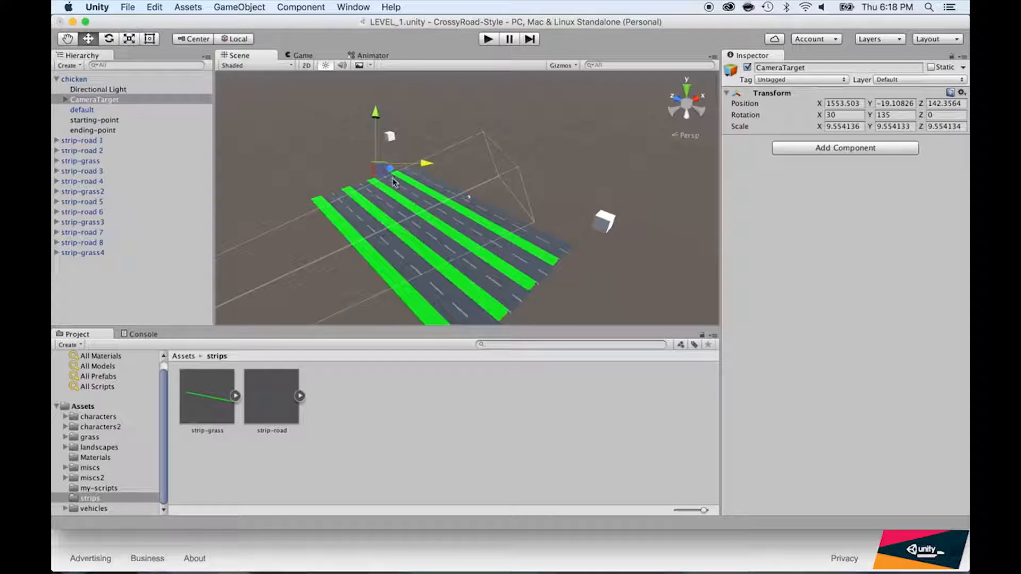
{"action": "scroll", "coordinate": [453, 212], "scroll_direction": "down", "scroll_amount": 5}
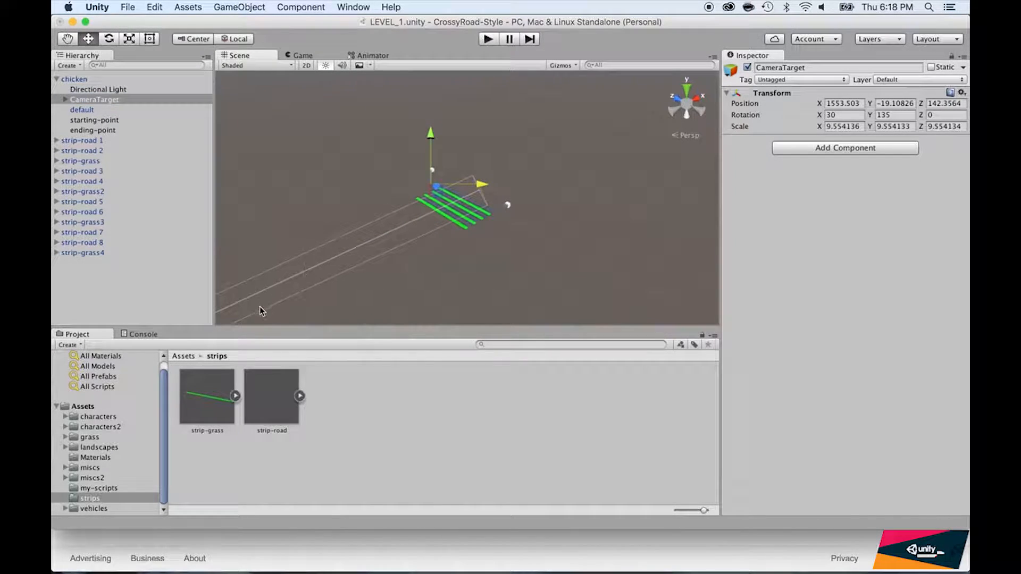
{"action": "left_click", "coordinate": [299, 56]}
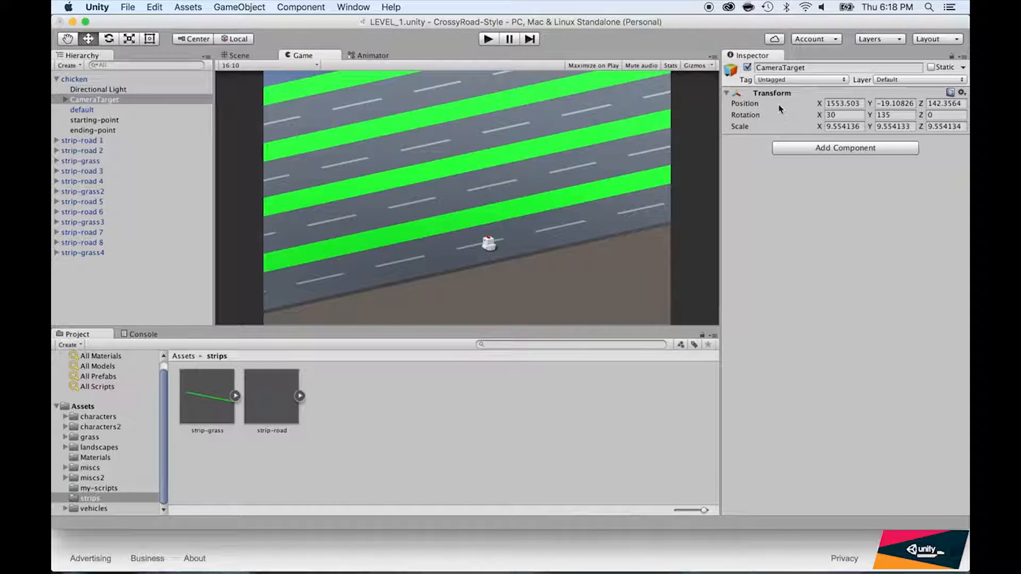
{"action": "mouse_move", "coordinate": [818, 105]}
{"action": "left_mouse_down"}
{"action": "mouse_move", "coordinate": [741, 107]}
{"action": "mouse_move", "coordinate": [952, 106]}
{"action": "mouse_move", "coordinate": [803, 107]}
{"action": "left_mouse_up"}
{"action": "left_click_drag", "start_coordinate": [869, 105], "coordinate": [924, 131]}
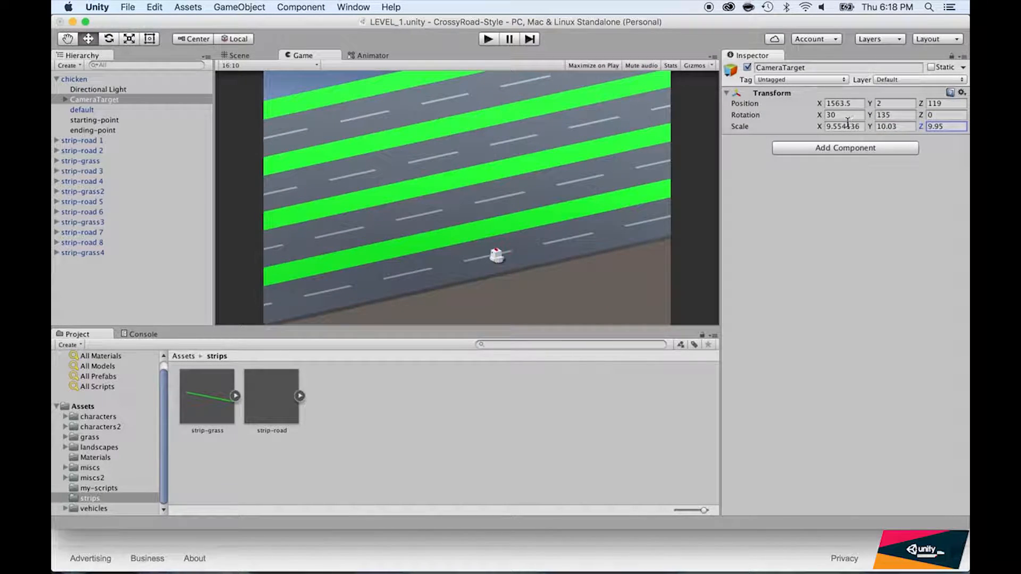
{"action": "mouse_move", "coordinate": [819, 126]}
{"action": "left_mouse_down"}
{"action": "mouse_move", "coordinate": [832, 130]}
{"action": "mouse_move", "coordinate": [821, 132]}
{"action": "left_mouse_up"}
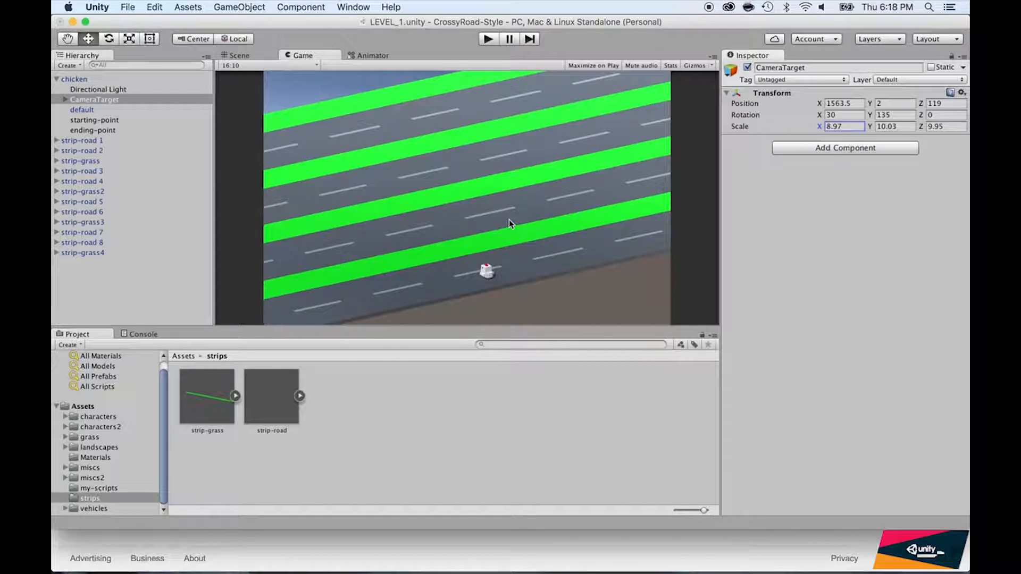
- Try different X, Y and Z rotations on CameraTarget, and restore the rotation to 30, 135, 0
{"action": "mouse_move", "coordinate": [819, 115]}
{"action": "left_mouse_down"}
{"action": "mouse_move", "coordinate": [838, 117]}
{"action": "mouse_move", "coordinate": [771, 108]}
{"action": "mouse_move", "coordinate": [802, 126]}
{"action": "mouse_move", "coordinate": [790, 128]}
{"action": "mouse_move", "coordinate": [817, 130]}
{"action": "left_mouse_up"}
{"action": "key", "text": "super+z"}
{"action": "left_click_drag", "start_coordinate": [873, 117], "coordinate": [800, 169]}
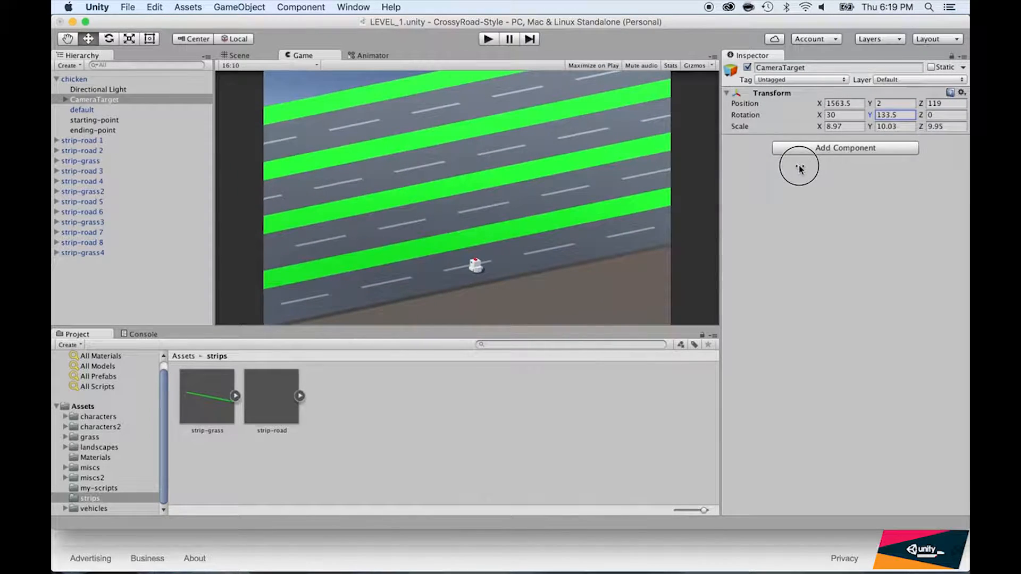
{"action": "key", "text": "super+z"}
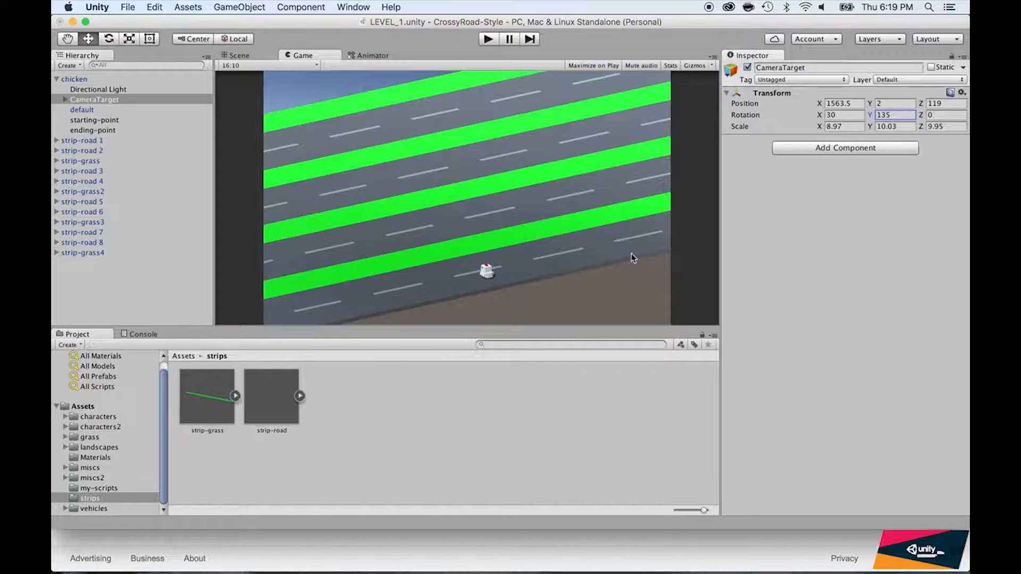
{"action": "mouse_move", "coordinate": [916, 116]}
{"action": "left_mouse_down"}
{"action": "mouse_move", "coordinate": [939, 117]}
{"action": "mouse_move", "coordinate": [930, 128]}
{"action": "left_mouse_up"}
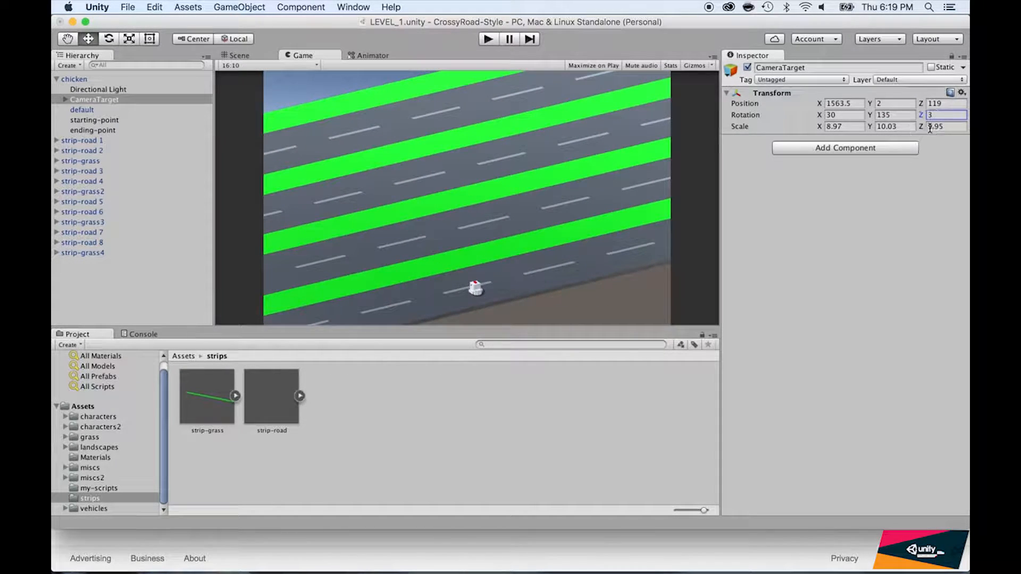
{"action": "type", "text": "0"}
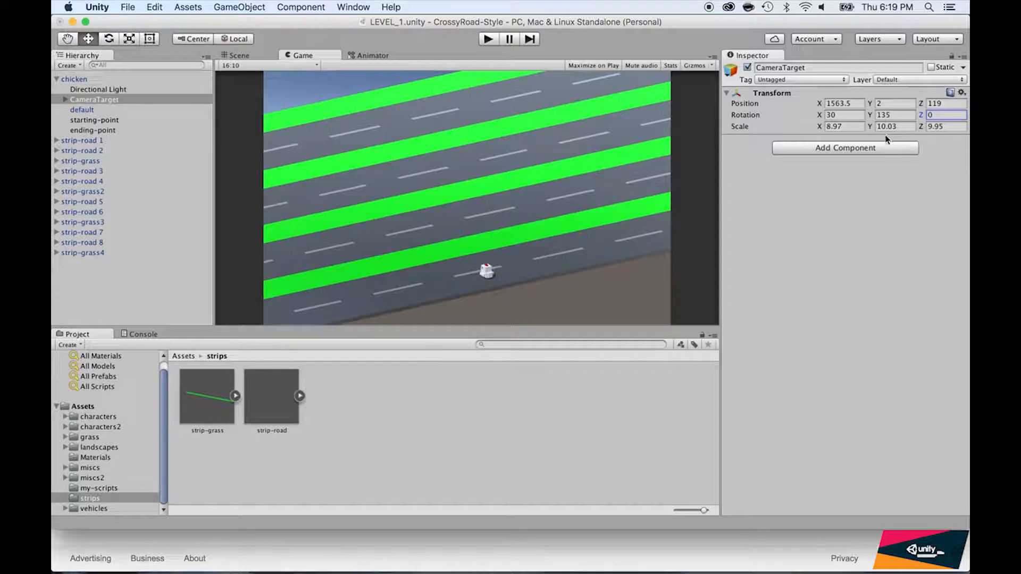
{"action": "left_click_drag", "start_coordinate": [925, 116], "coordinate": [926, 150]}
{"action": "type", "text": "0"}
- Duplicate strip-road 7, strip-road 8 and strip-grass4 together
{"action": "left_click", "coordinate": [72, 254]}
{"action": "left_click", "coordinate": [74, 232], "text": "shift"}
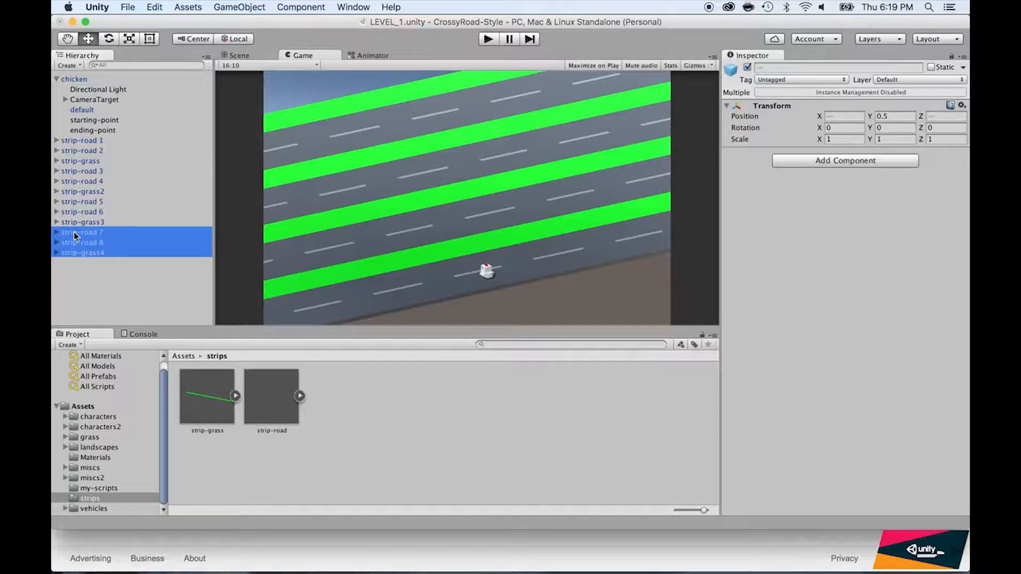
{"action": "key", "text": "super+d"}
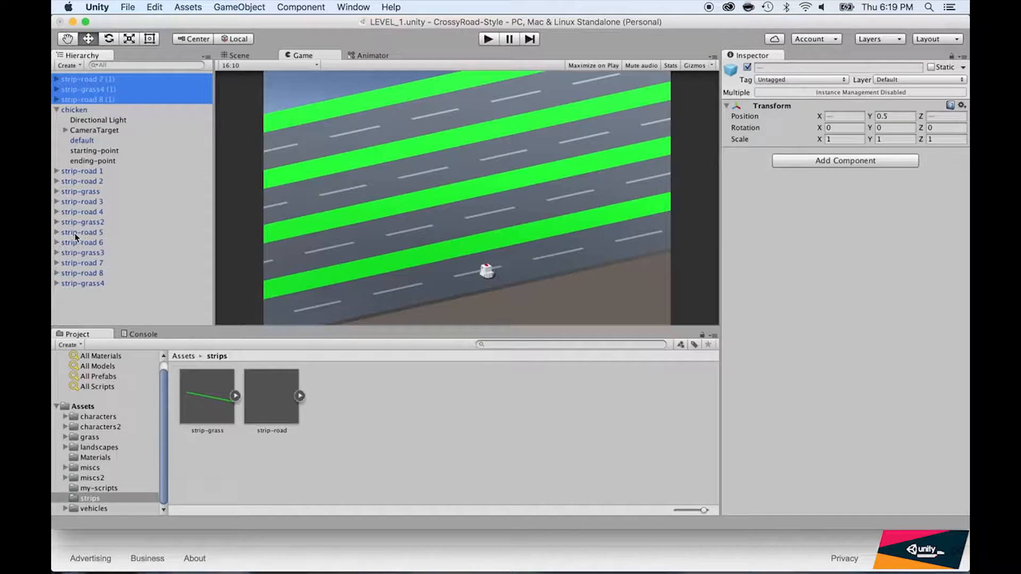
- Rename the copy of strip-road 7 as strip-road 9
{"action": "left_click", "coordinate": [111, 80]}
{"action": "left_click", "coordinate": [110, 80]}
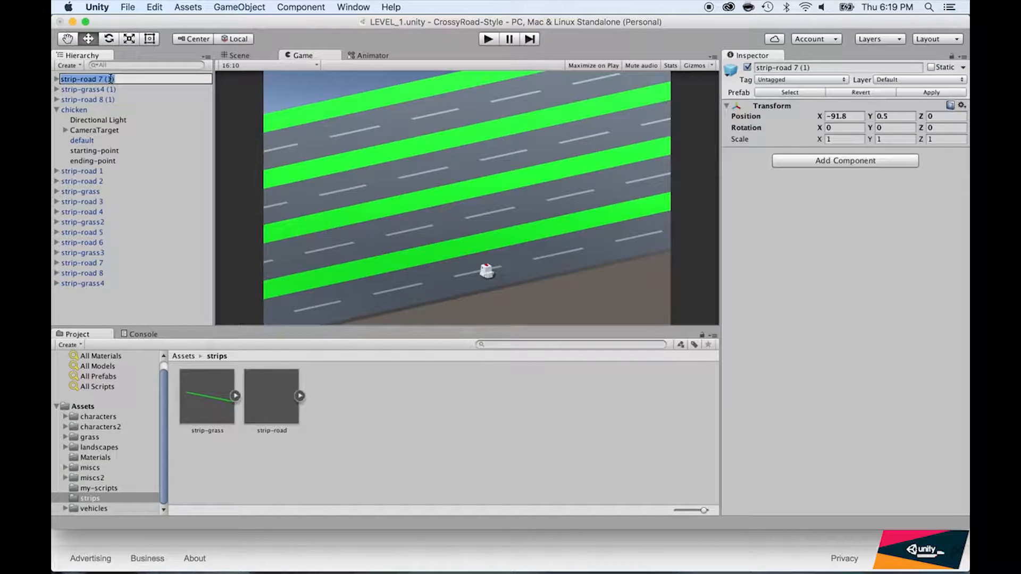
{"action": "key", "text": "BackSpace"}
{"action": "type", "text": "9"}
{"action": "key", "text": "Return"}
- Rename the copy of strip-grass4 as strip-grass5
{"action": "left_click", "coordinate": [106, 90]}
{"action": "left_click", "coordinate": [105, 89]}
{"action": "key", "text": "BackSpace"}
{"action": "key", "text": "BackSpace"}
{"action": "key", "text": "BackSpace"}
{"action": "type", "text": "5"}
{"action": "key", "text": "Return"}
- Rename the copy of strip-road 8 as strip-road 10
{"action": "left_click", "coordinate": [106, 100]}
{"action": "left_click", "coordinate": [105, 100]}
{"action": "key", "text": "BackSpace"}
{"action": "type", "text": "10"}
{"action": "key", "text": "Return"}
{"action": "left_click", "coordinate": [80, 79], "text": "shift"}
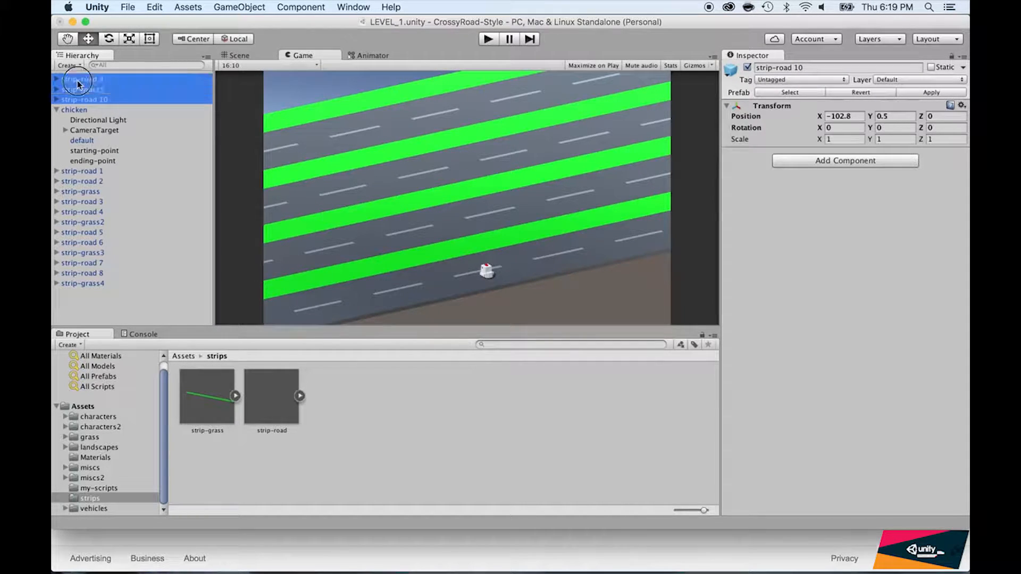
{"action": "left_click_drag", "start_coordinate": [79, 90], "coordinate": [66, 299]}
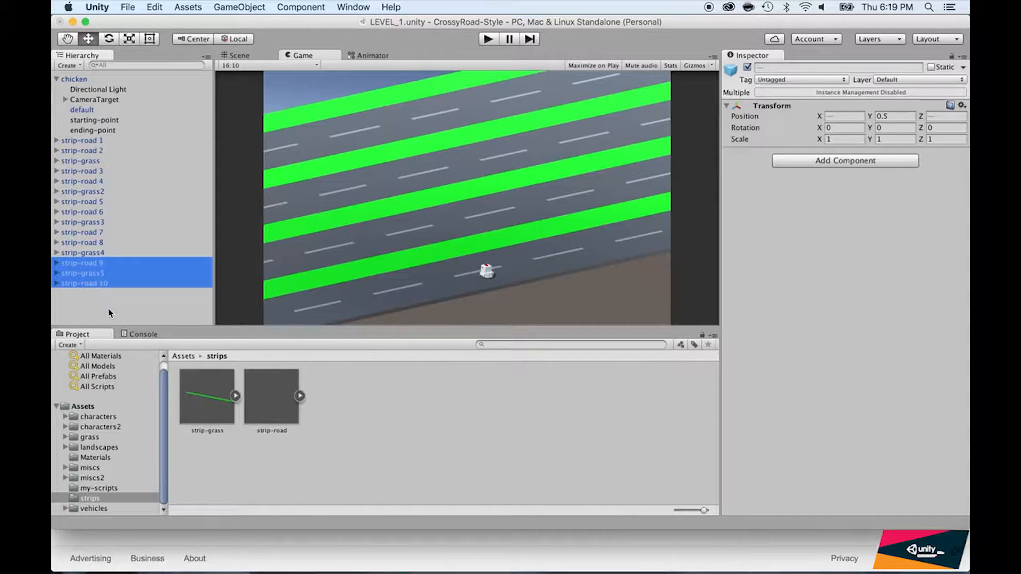
{"action": "key", "text": "super+z"}
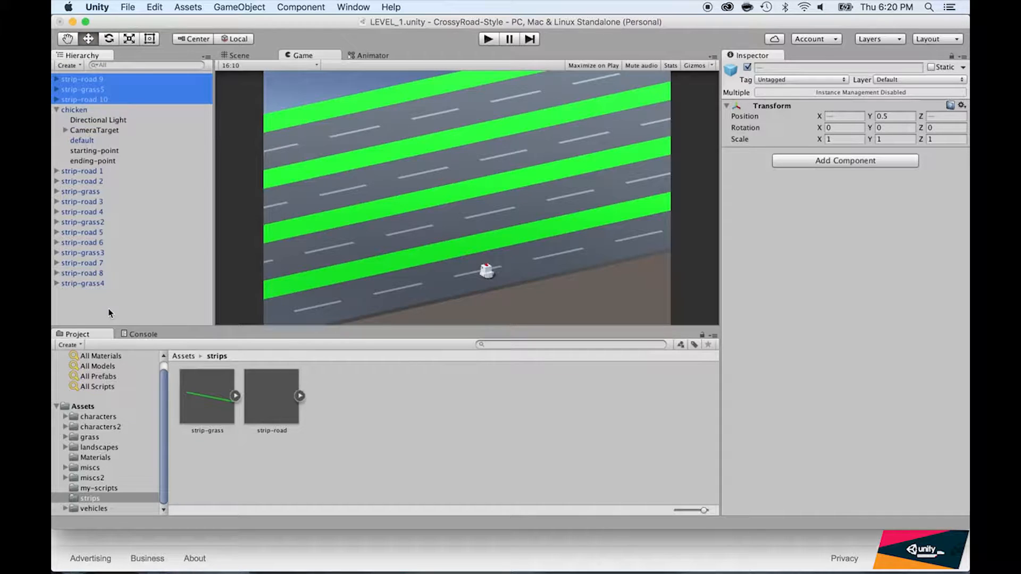
- Reorder strip-road 9, strip-road 10 and strip-grass5 to the end of the hierarchy, in that order
{"action": "left_click", "coordinate": [90, 89]}
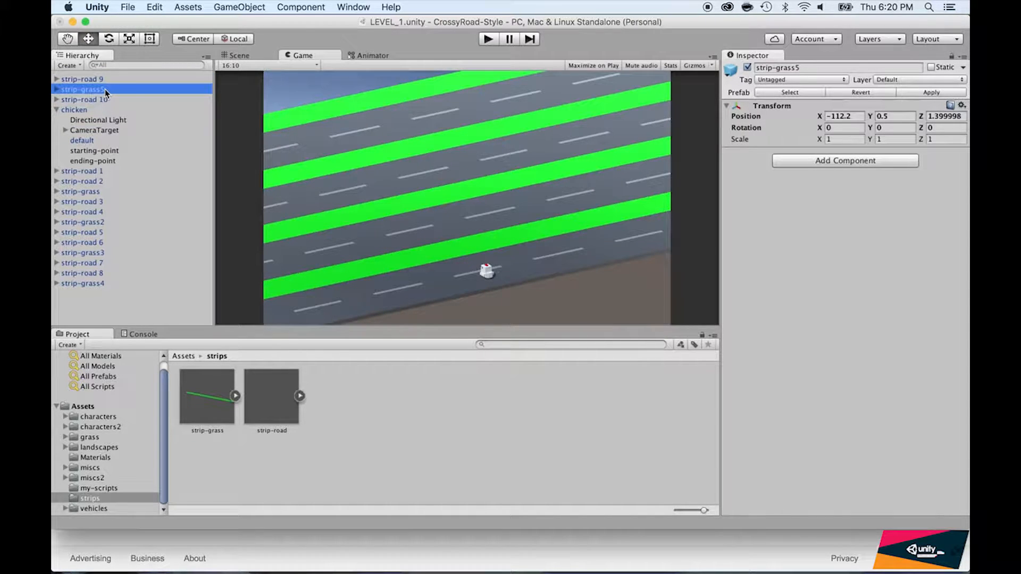
{"action": "left_click", "coordinate": [90, 79]}
{"action": "left_click", "coordinate": [90, 100], "text": "shift"}
{"action": "left_click_drag", "start_coordinate": [90, 101], "coordinate": [84, 299]}
{"action": "left_click", "coordinate": [84, 275]}
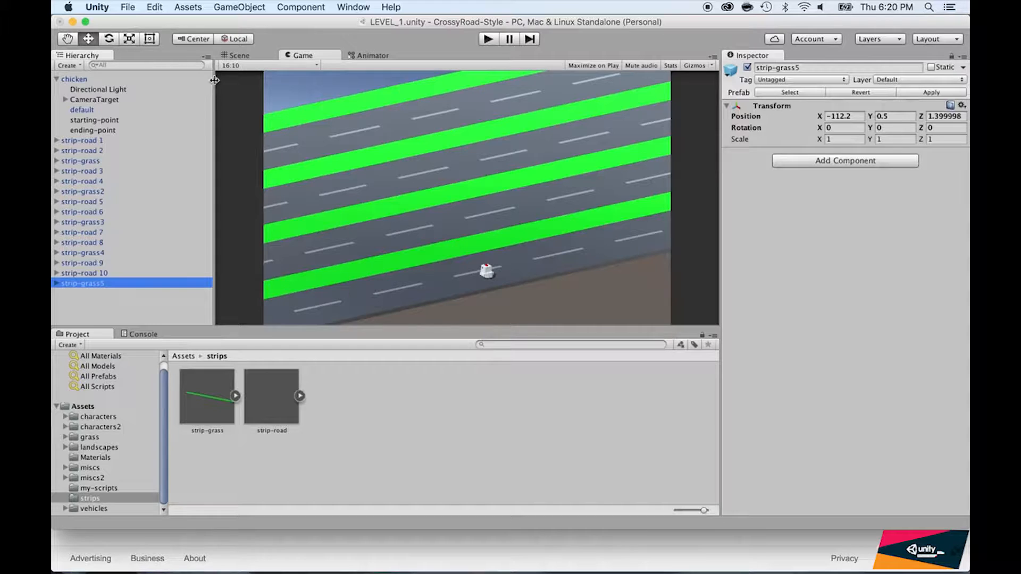
- Move strip-road 9, strip-road 10 and strip-grass5 together along X to extend the level's far end, with strip-grass5 at X -142.8
{"action": "left_click", "coordinate": [235, 55]}
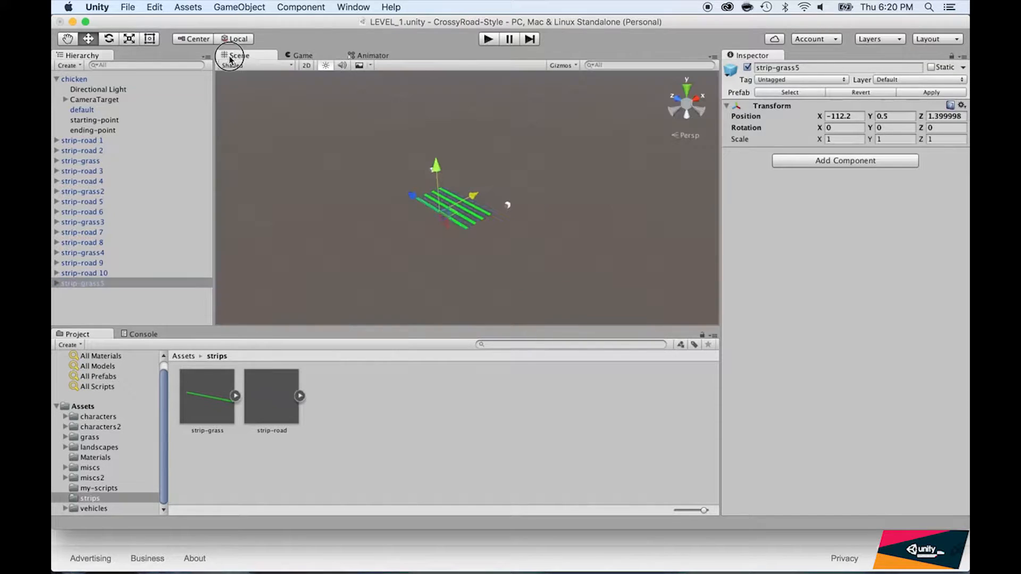
{"action": "left_click", "coordinate": [97, 262], "text": "shift"}
{"action": "key", "text": "f"}
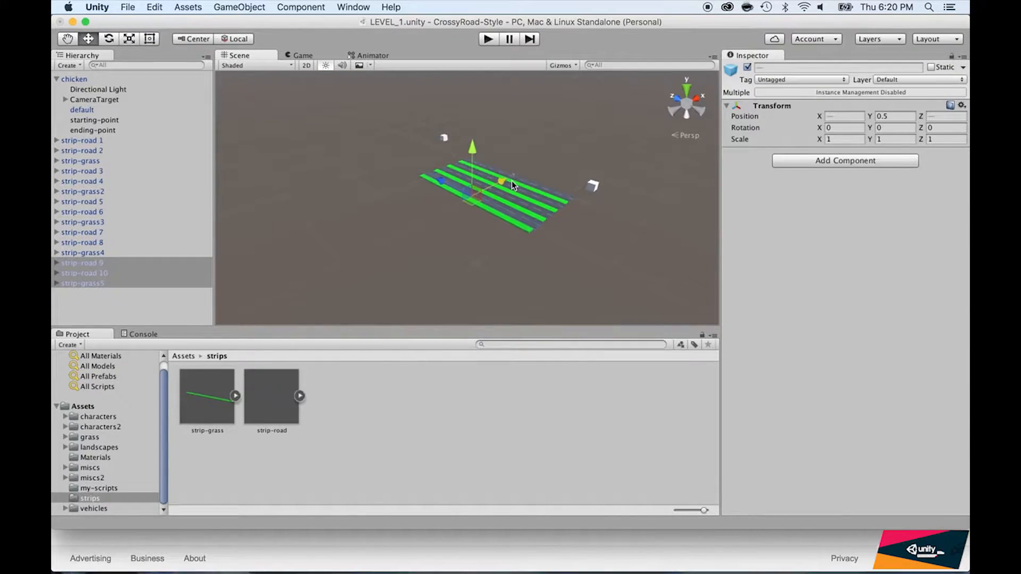
{"action": "scroll", "coordinate": [512, 180], "scroll_direction": "up", "scroll_amount": 10}
{"action": "scroll", "coordinate": [512, 181], "scroll_direction": "down", "scroll_amount": 3}
{"action": "left_click_drag", "start_coordinate": [512, 175], "coordinate": [466, 223]}
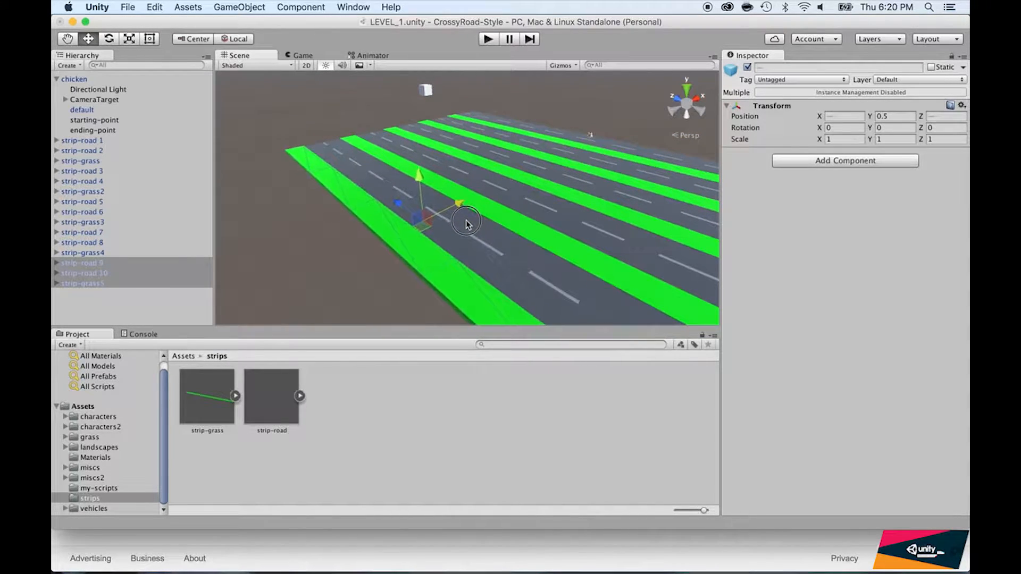
{"action": "scroll", "coordinate": [467, 221], "scroll_direction": "down", "scroll_amount": 6}
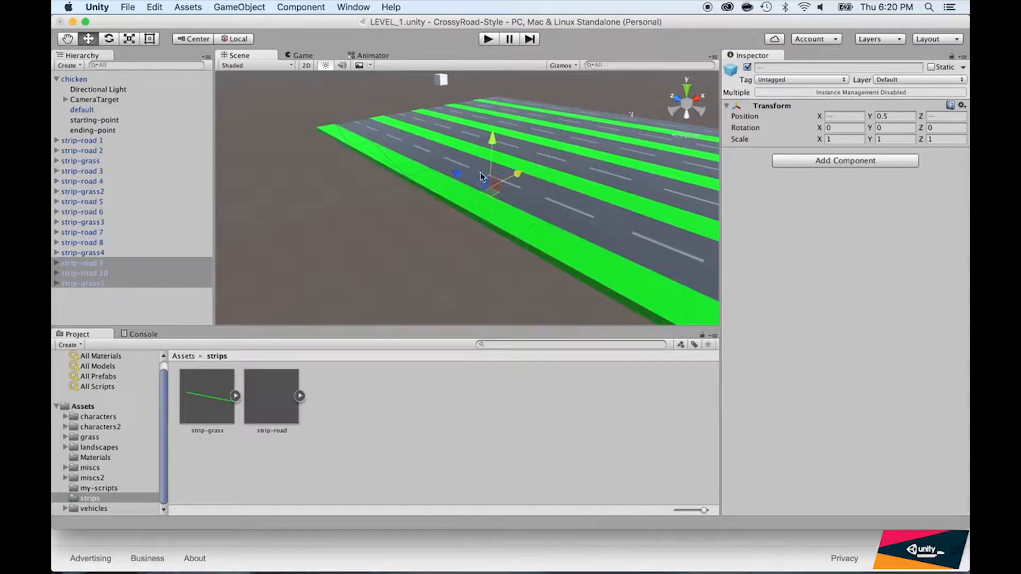
{"action": "left_click", "coordinate": [298, 55]}
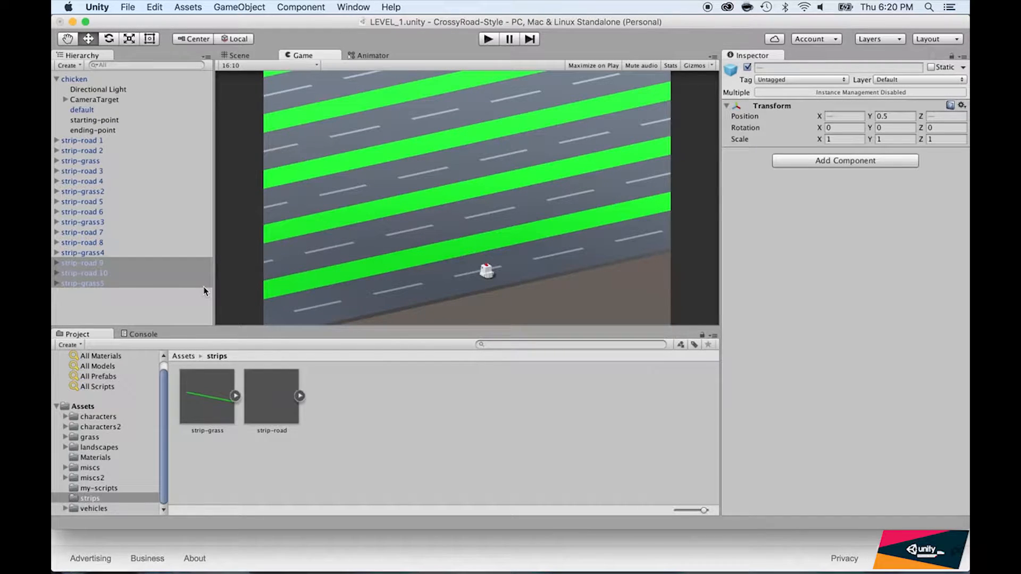
- Add the grass-block001 model from the grass folder to the scene and shift it along X to about 27.7
{"action": "left_click", "coordinate": [89, 437]}
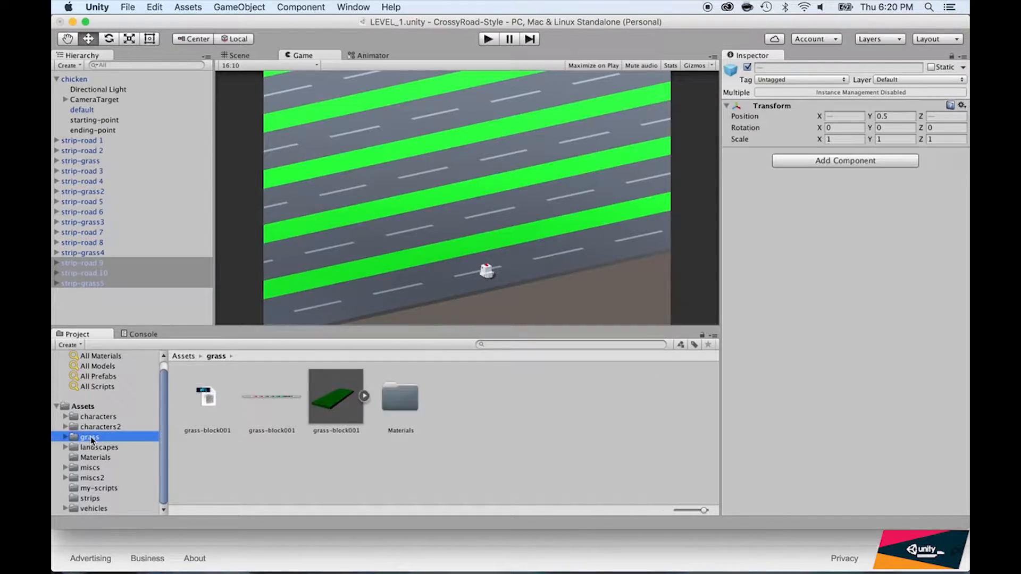
{"action": "left_click", "coordinate": [328, 406]}
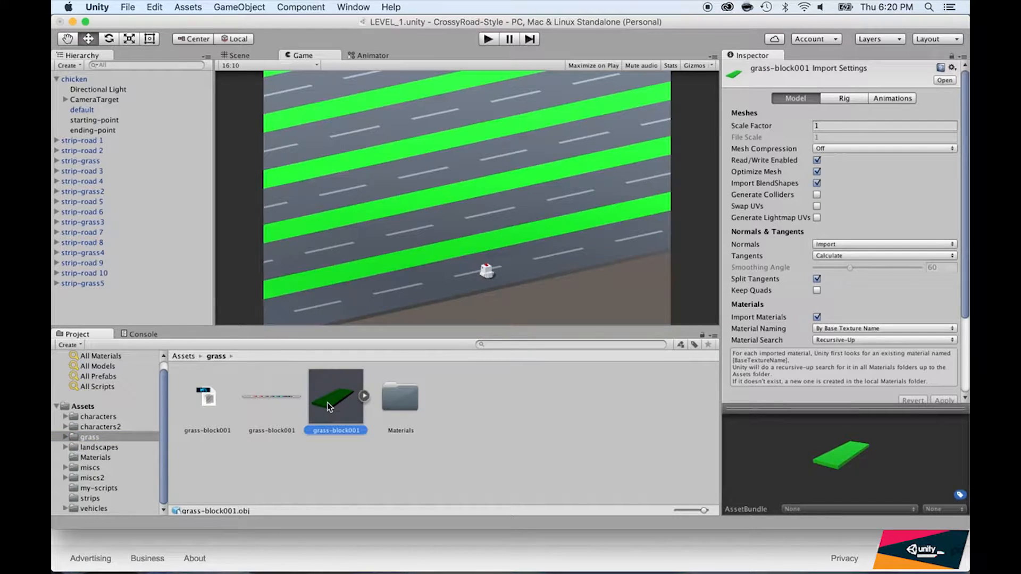
{"action": "left_click_drag", "start_coordinate": [328, 407], "coordinate": [90, 311]}
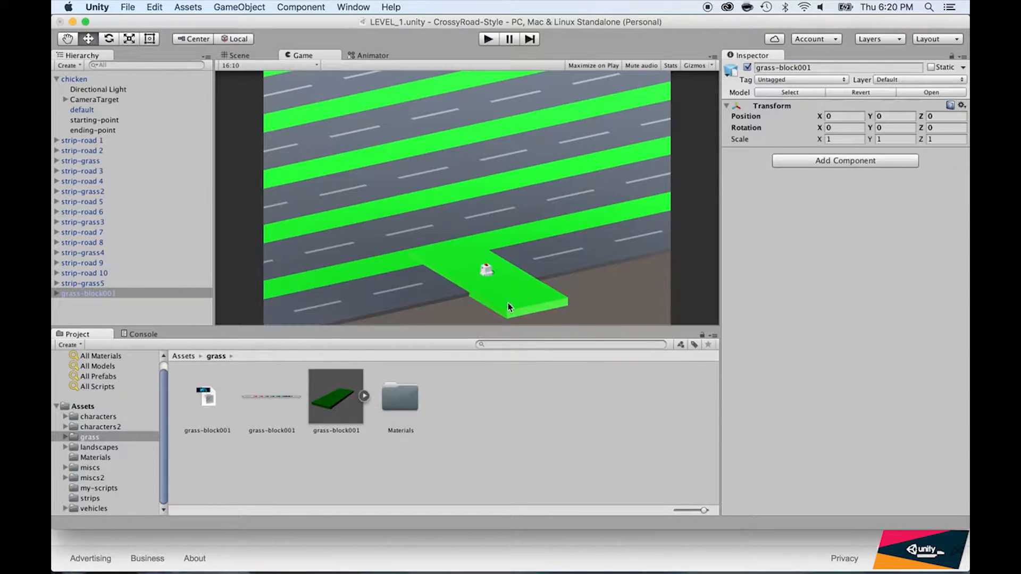
{"action": "left_click", "coordinate": [231, 57]}
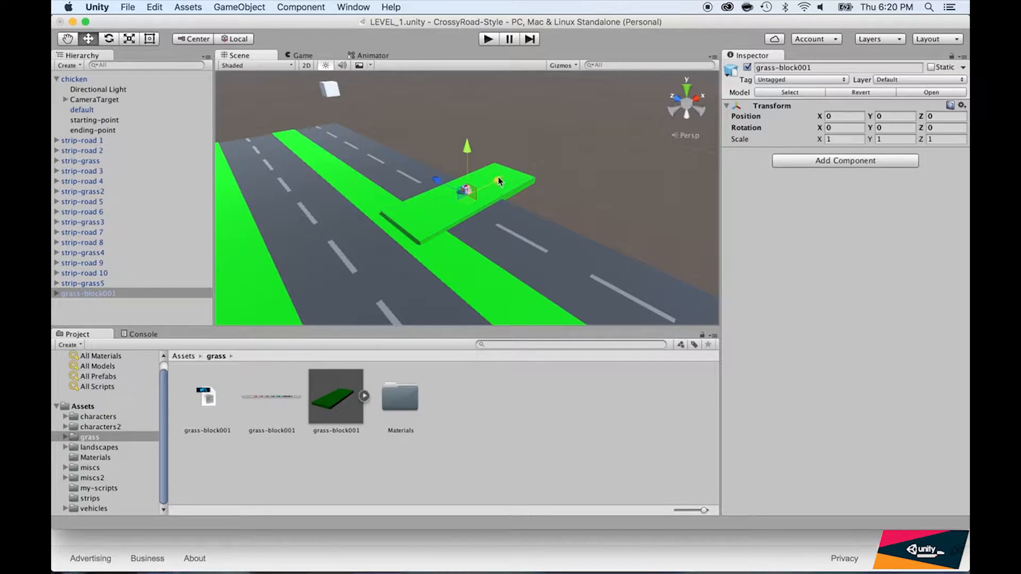
{"action": "left_click_drag", "start_coordinate": [498, 182], "coordinate": [572, 147]}
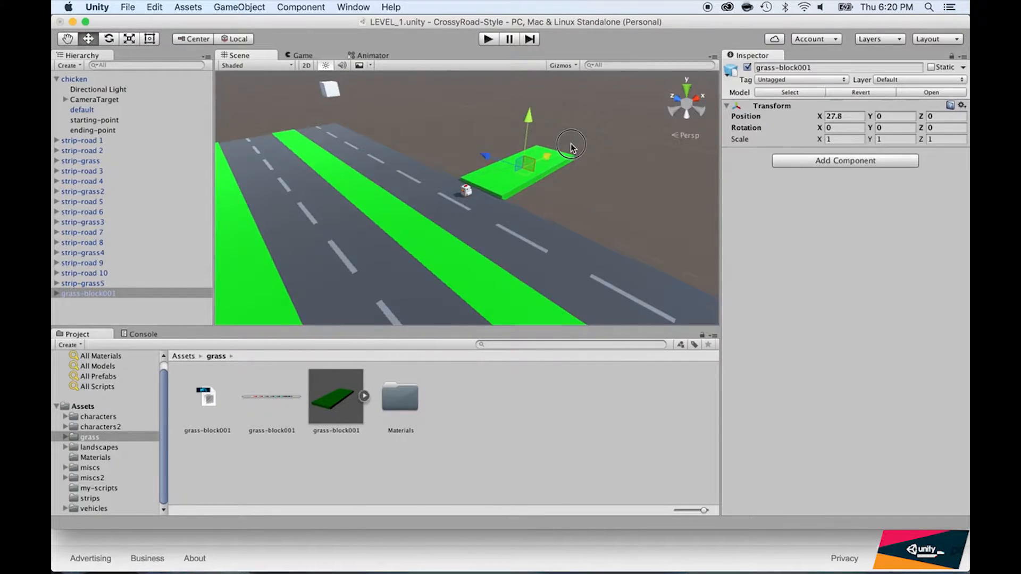
{"action": "key", "text": "f"}
- Scale grass-block001 to about 2.18 in Y and exactly 3 in X
{"action": "left_click_drag", "start_coordinate": [869, 141], "coordinate": [900, 140]}
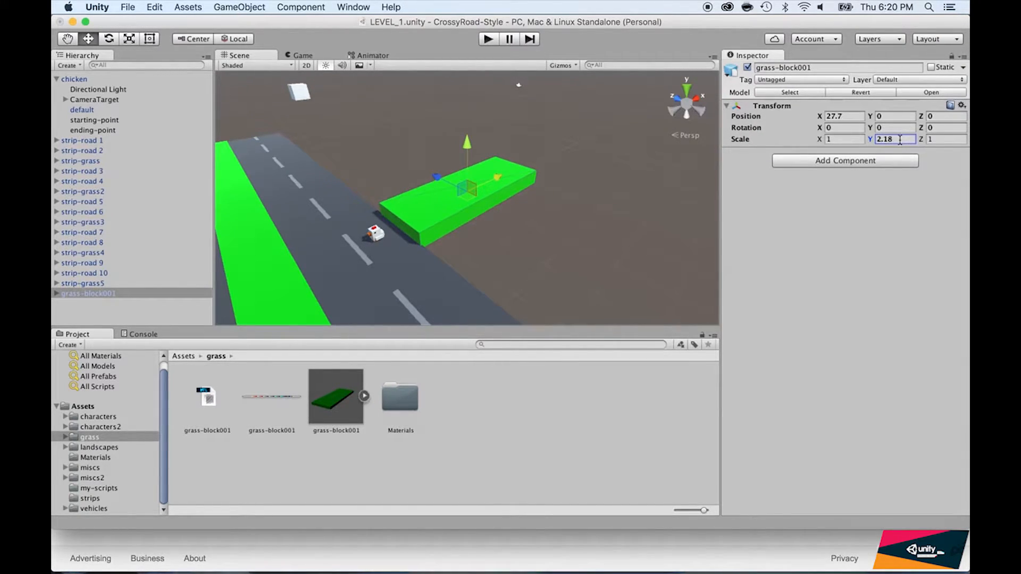
{"action": "left_click_drag", "start_coordinate": [820, 140], "coordinate": [847, 144]}
{"action": "left_click", "coordinate": [838, 139]}
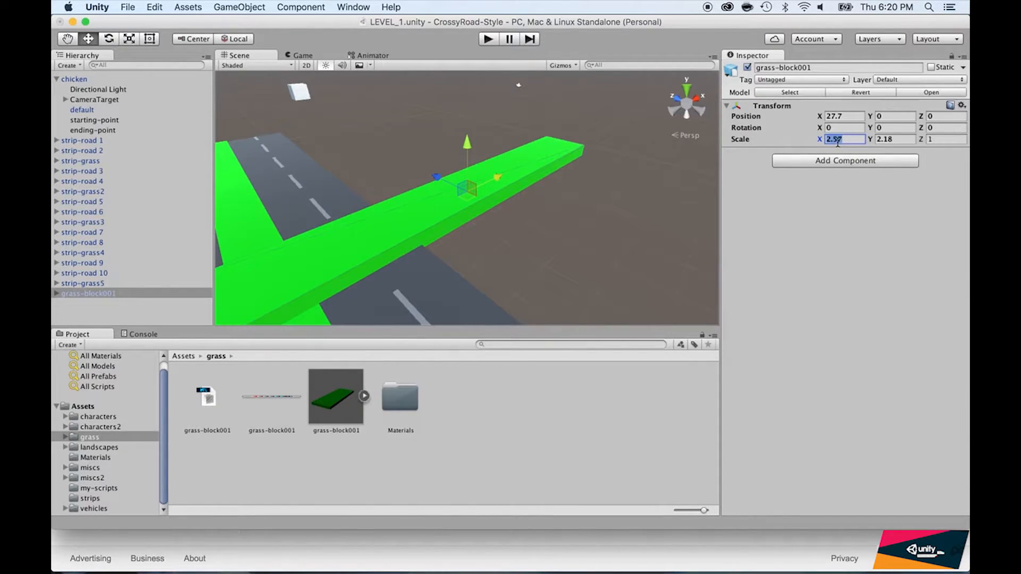
{"action": "type", "text": "3"}
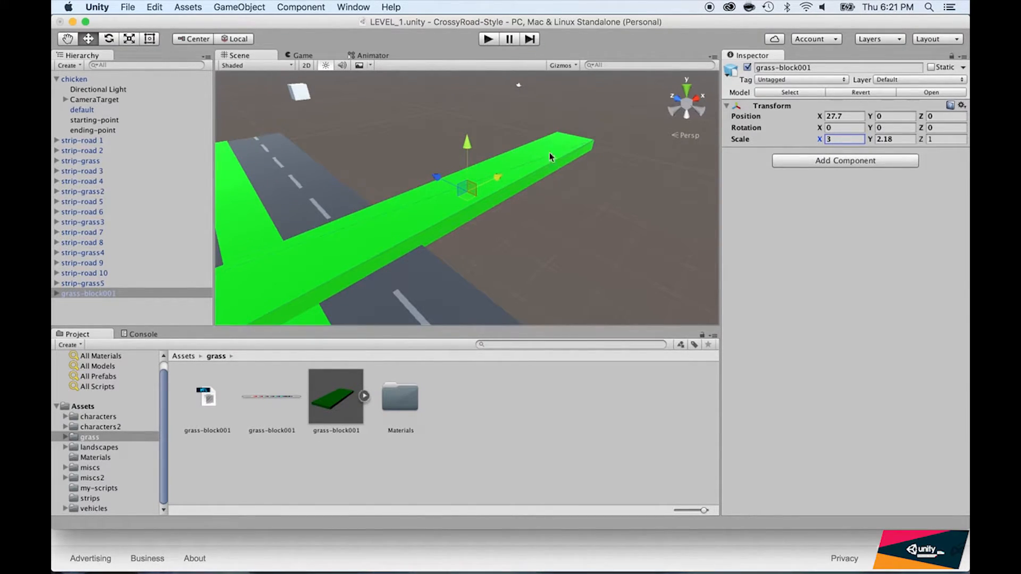
- Move grass-block001 along X to about 72.6, clear of the first road strip
{"action": "left_click_drag", "start_coordinate": [486, 183], "coordinate": [621, 120]}
{"action": "key", "text": "f"}
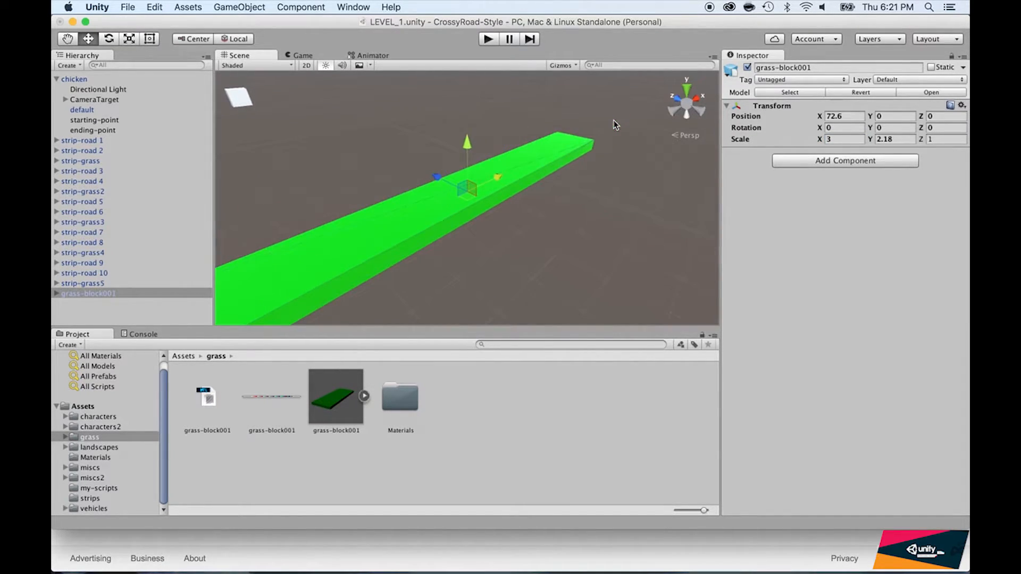
{"action": "scroll", "coordinate": [562, 188], "scroll_direction": "down", "scroll_amount": 5}
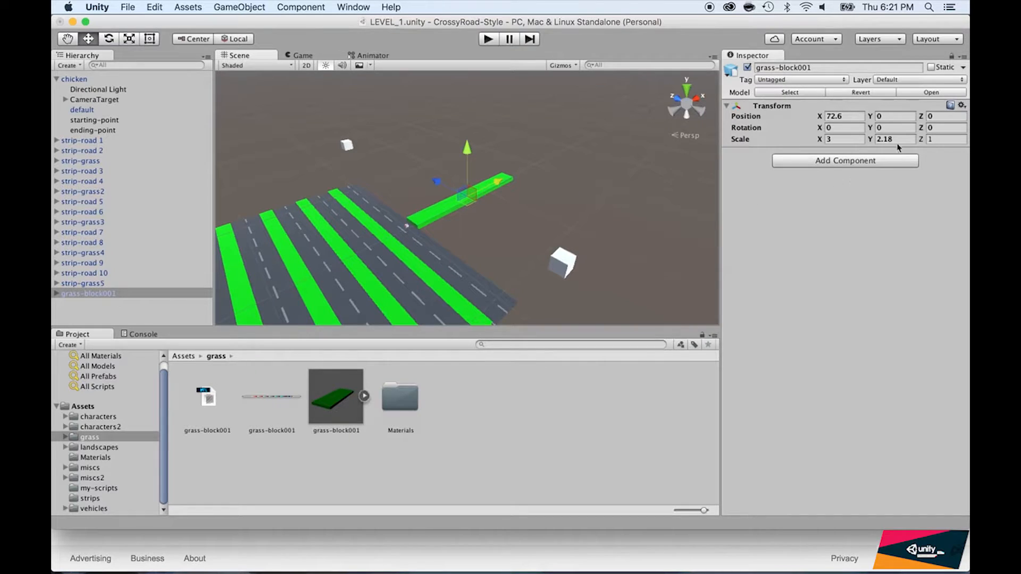
- Widen grass-block001 to a Z scale of about 13.21 to span the road's length and check it in the game view
{"action": "left_click_drag", "start_coordinate": [870, 138], "coordinate": [966, 193]}
{"action": "key", "text": "super+z"}
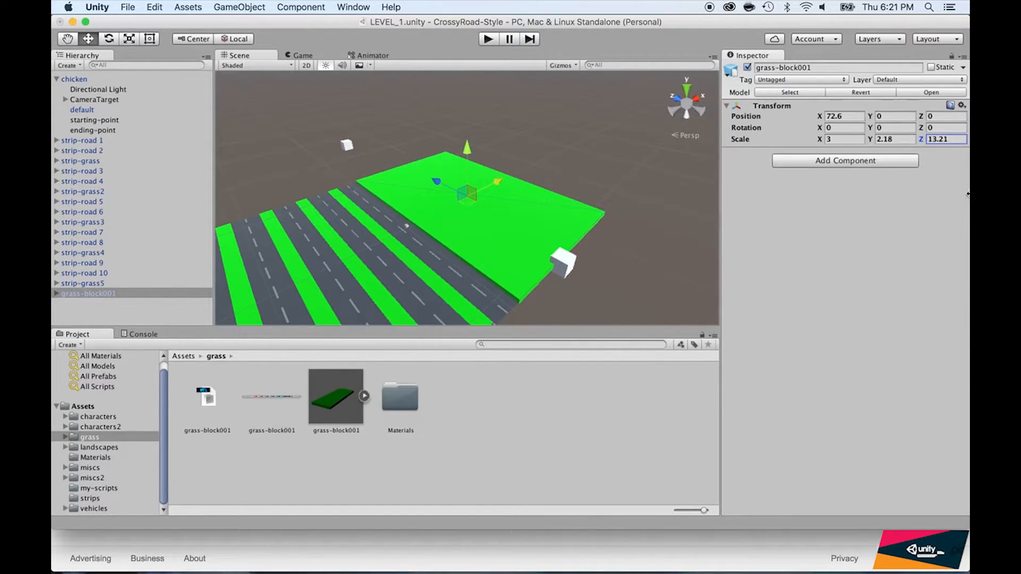
{"action": "scroll", "coordinate": [375, 145], "scroll_direction": "up", "scroll_amount": 5}
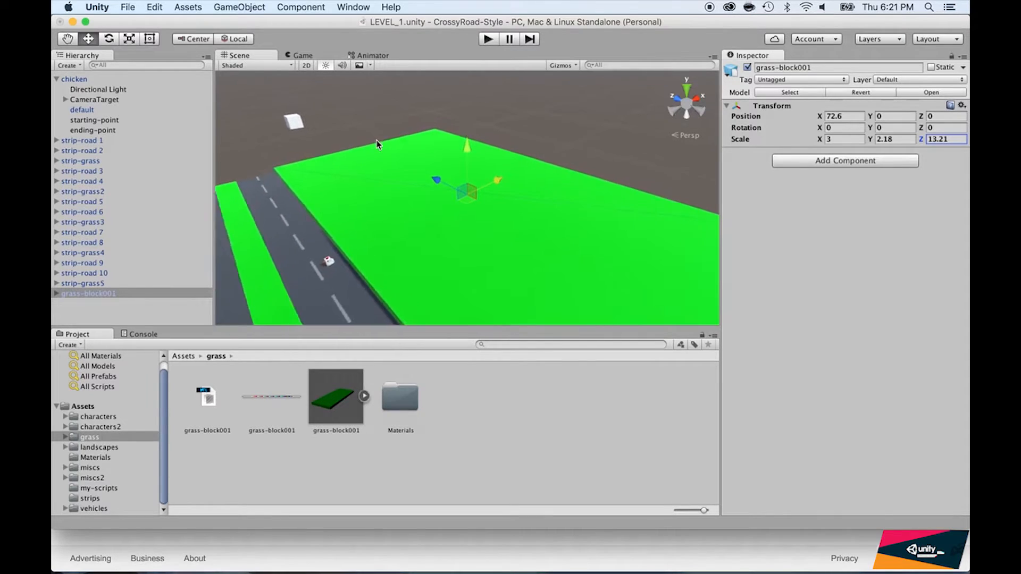
{"action": "left_click", "coordinate": [299, 55]}
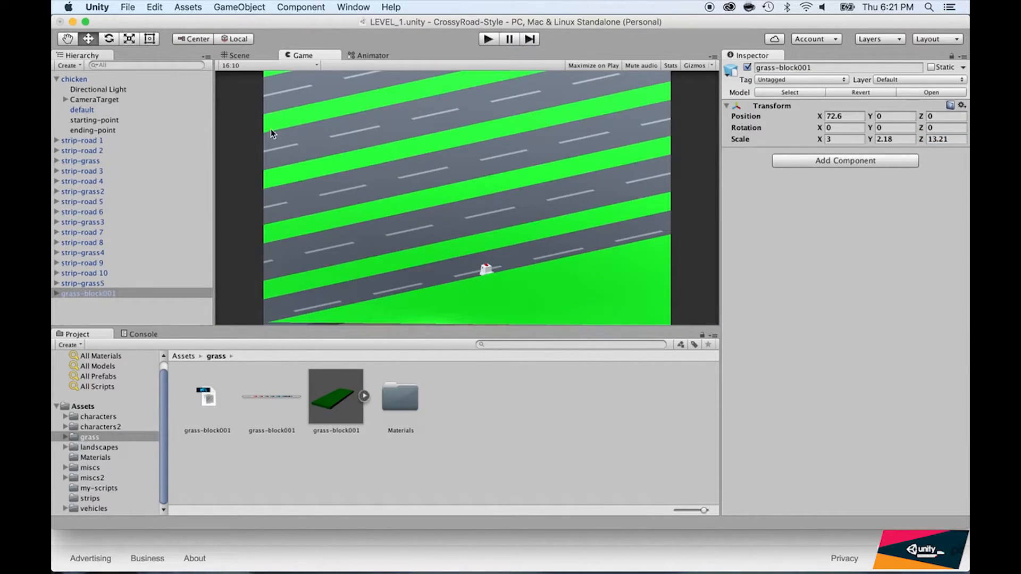
- Lower grass-block001 to about Y -2.7 and check its height against the road in the game view
{"action": "left_click", "coordinate": [238, 55]}
{"action": "left_click_drag", "start_coordinate": [467, 145], "coordinate": [467, 158]}
{"action": "left_click_drag", "start_coordinate": [466, 155], "coordinate": [467, 150]}
{"action": "left_click", "coordinate": [296, 55]}
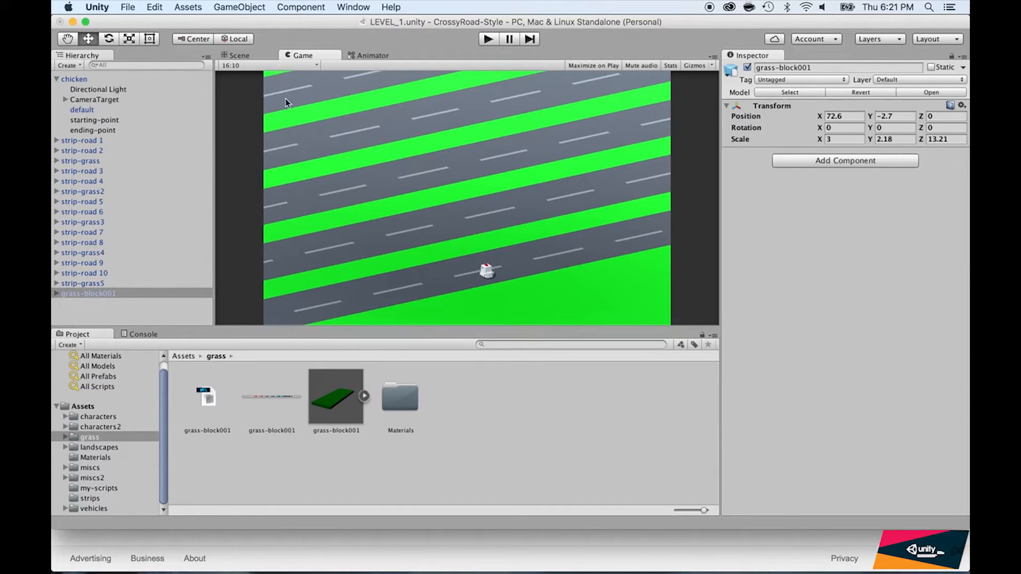
- Select strip-grass5 at the far end of the level in the scene view
{"action": "left_click", "coordinate": [269, 54]}
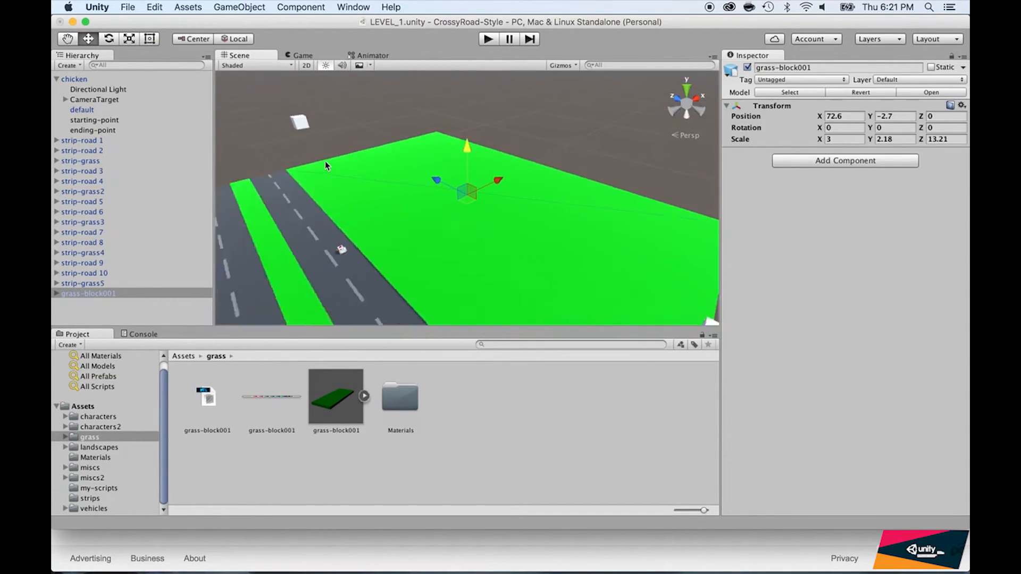
{"action": "scroll", "coordinate": [324, 161], "scroll_direction": "down", "scroll_amount": 5}
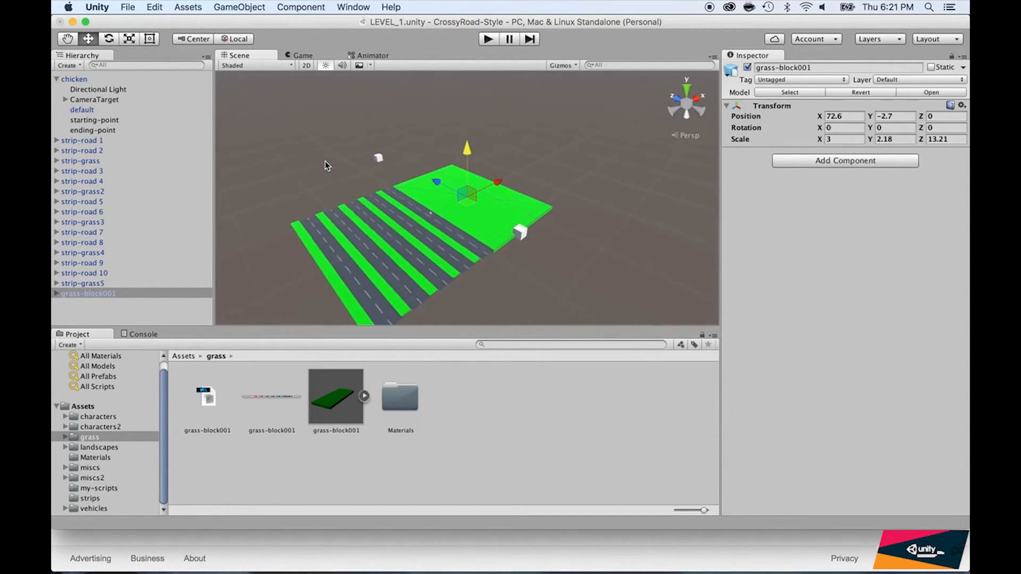
{"action": "left_click", "coordinate": [327, 267]}
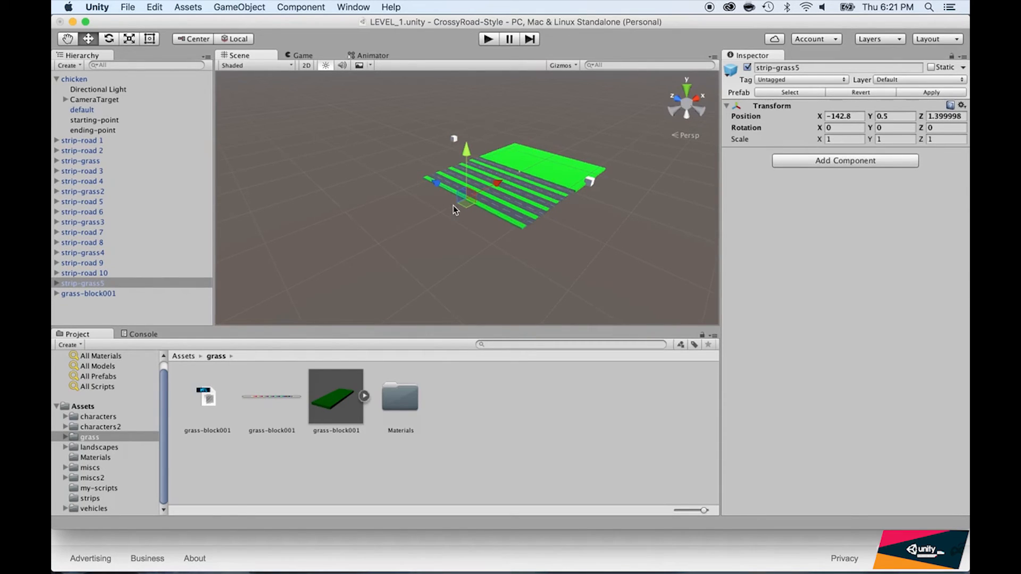
{"action": "scroll", "coordinate": [451, 209], "scroll_direction": "up", "scroll_amount": 6}
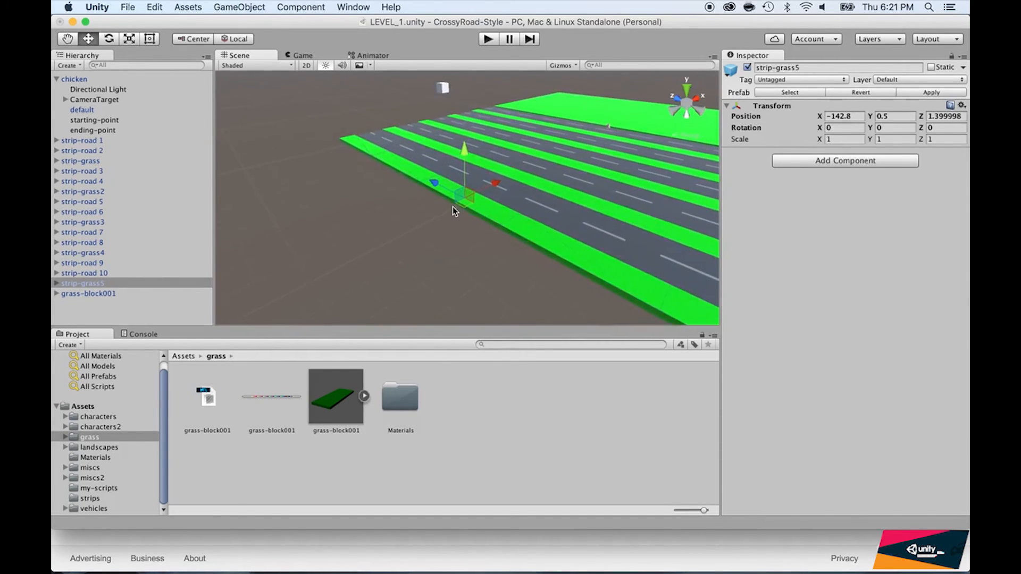